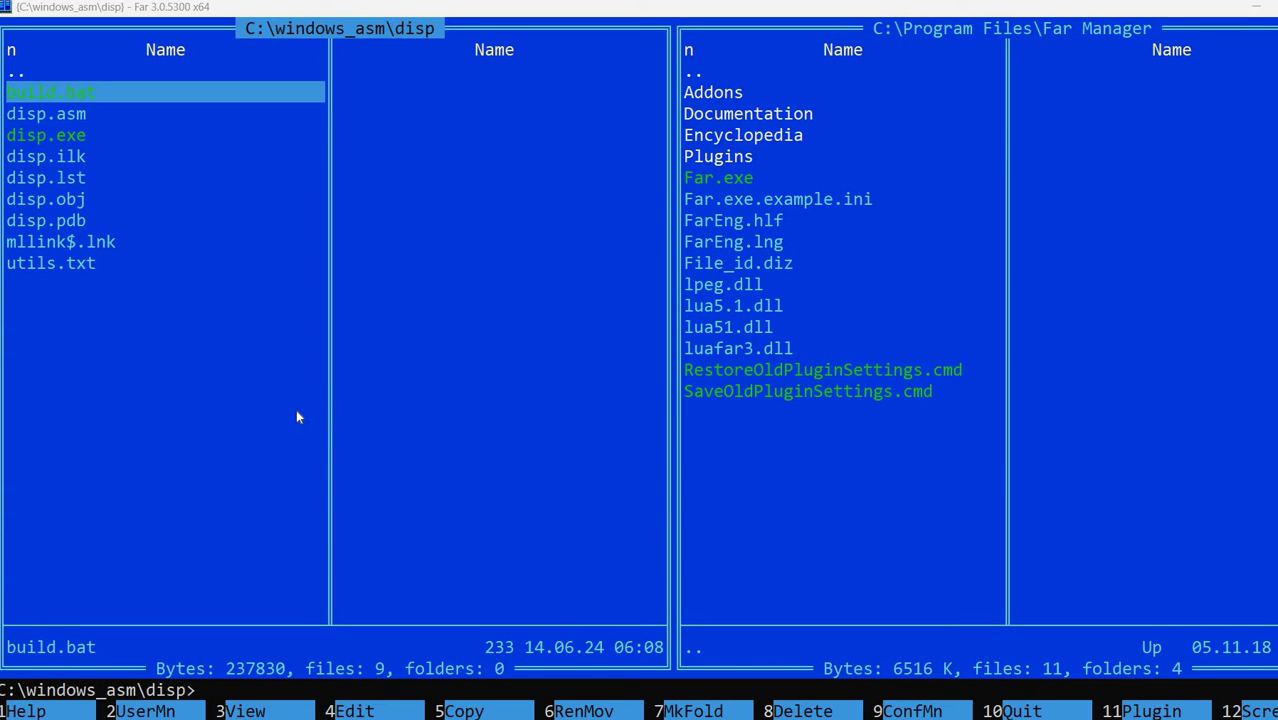
# Open build.bat in the editor to look over its build commands and close it without changes.
pyautogui.press('Down')
pyautogui.press('Up')
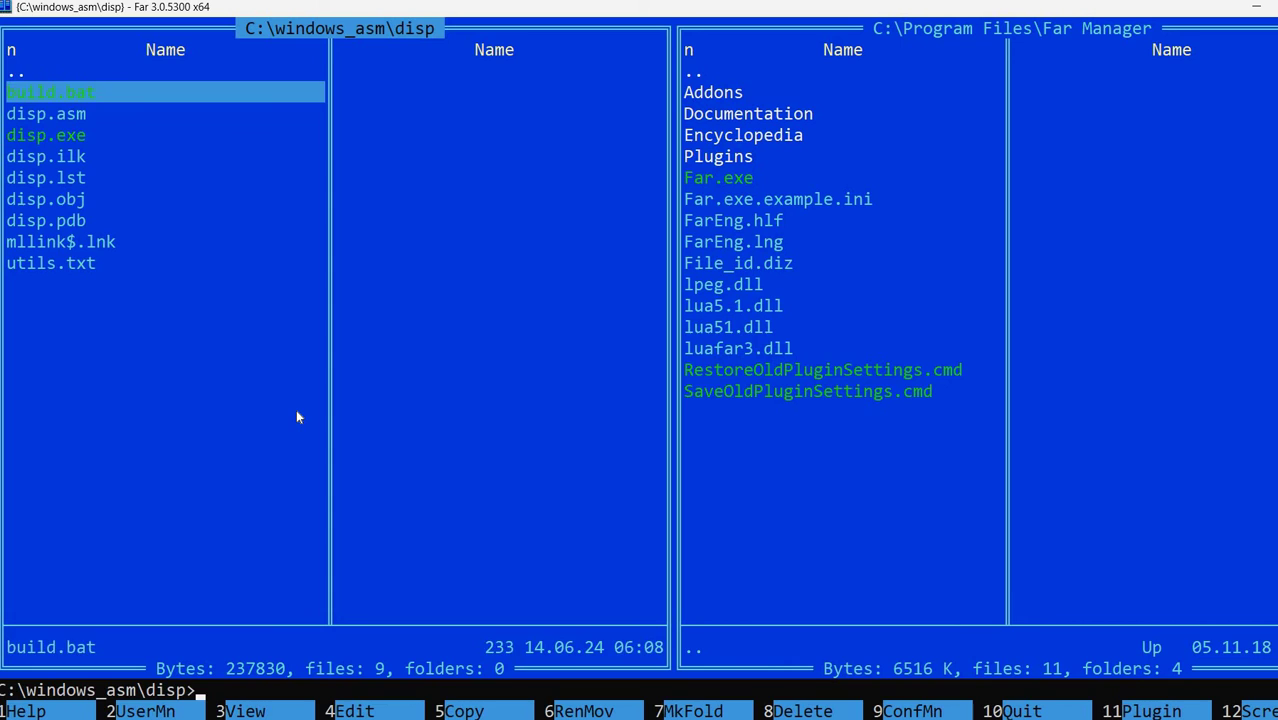
pyautogui.press('F4')
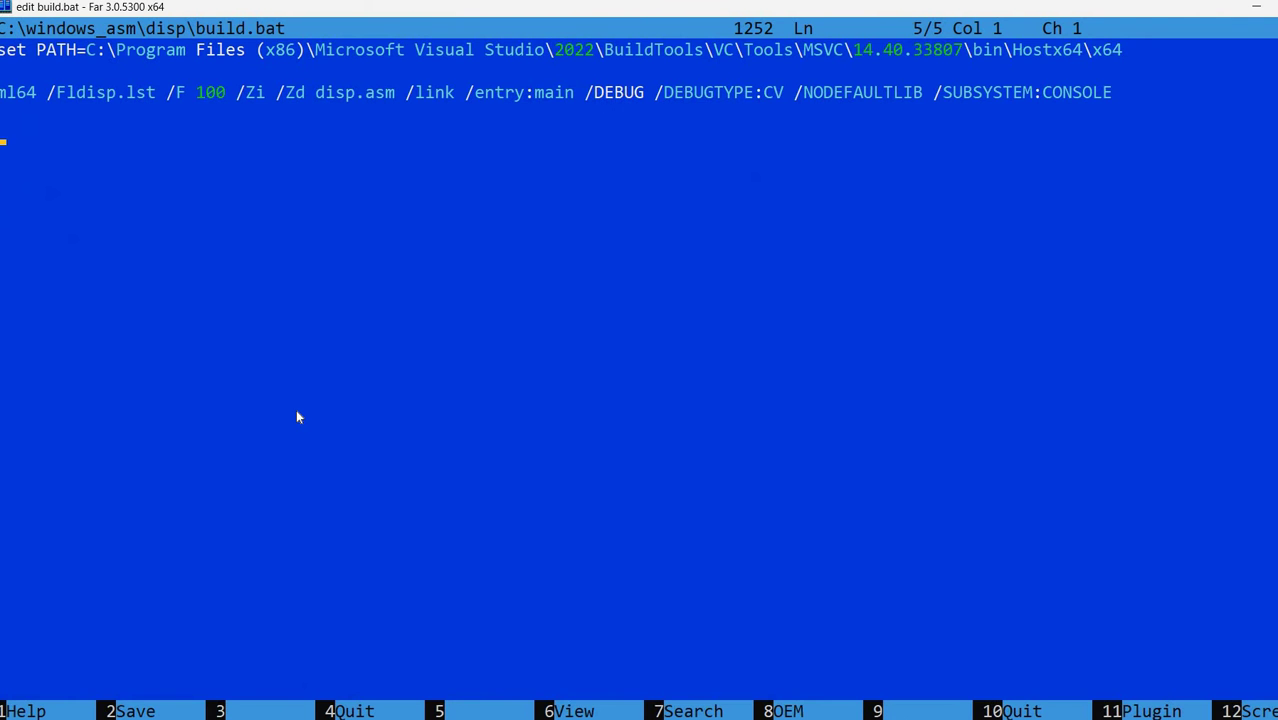
pyautogui.press('Escape')
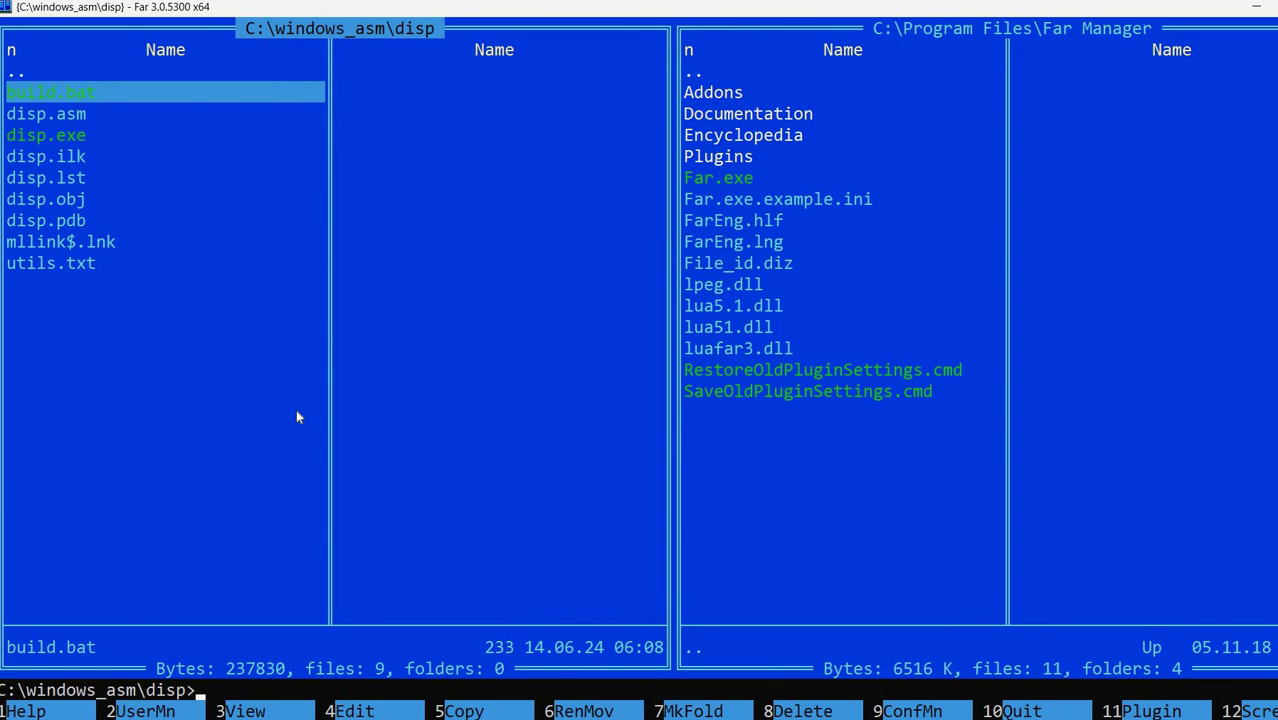
# View the contents of disp.exe as a hex dump and return to the file list.
pyautogui.press('Down')
pyautogui.press('Down')
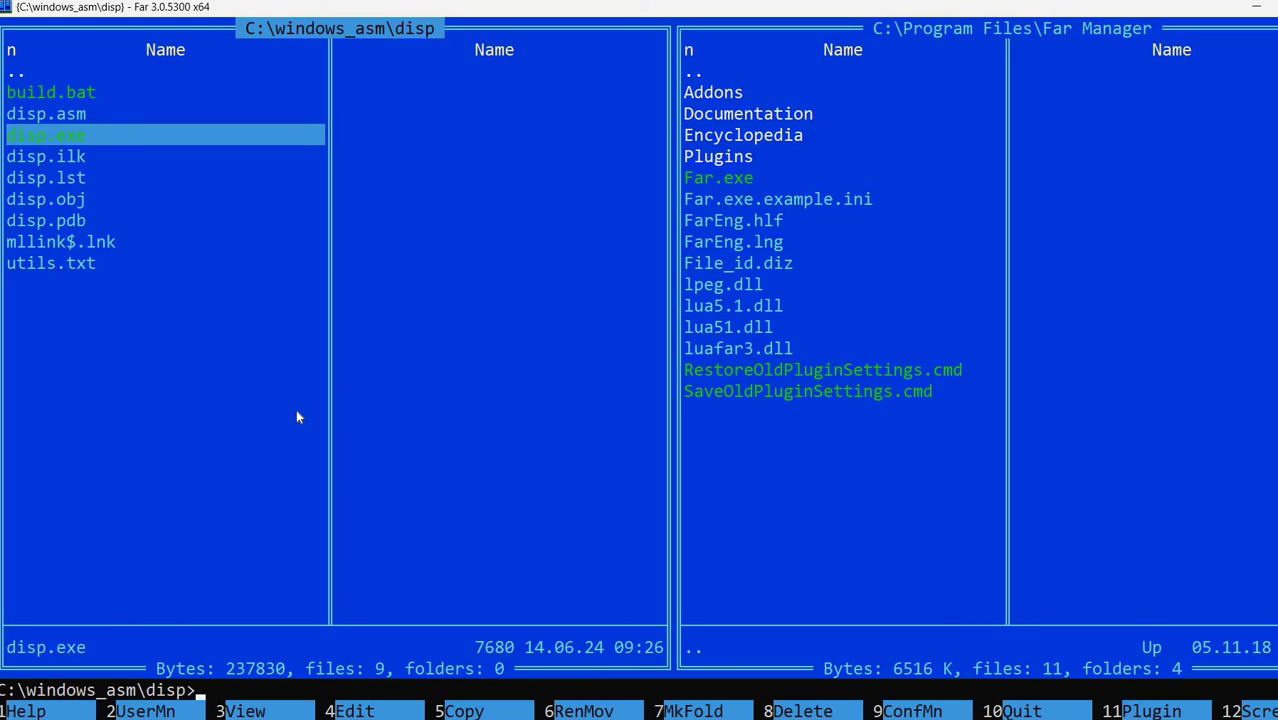
pyautogui.press('F3')
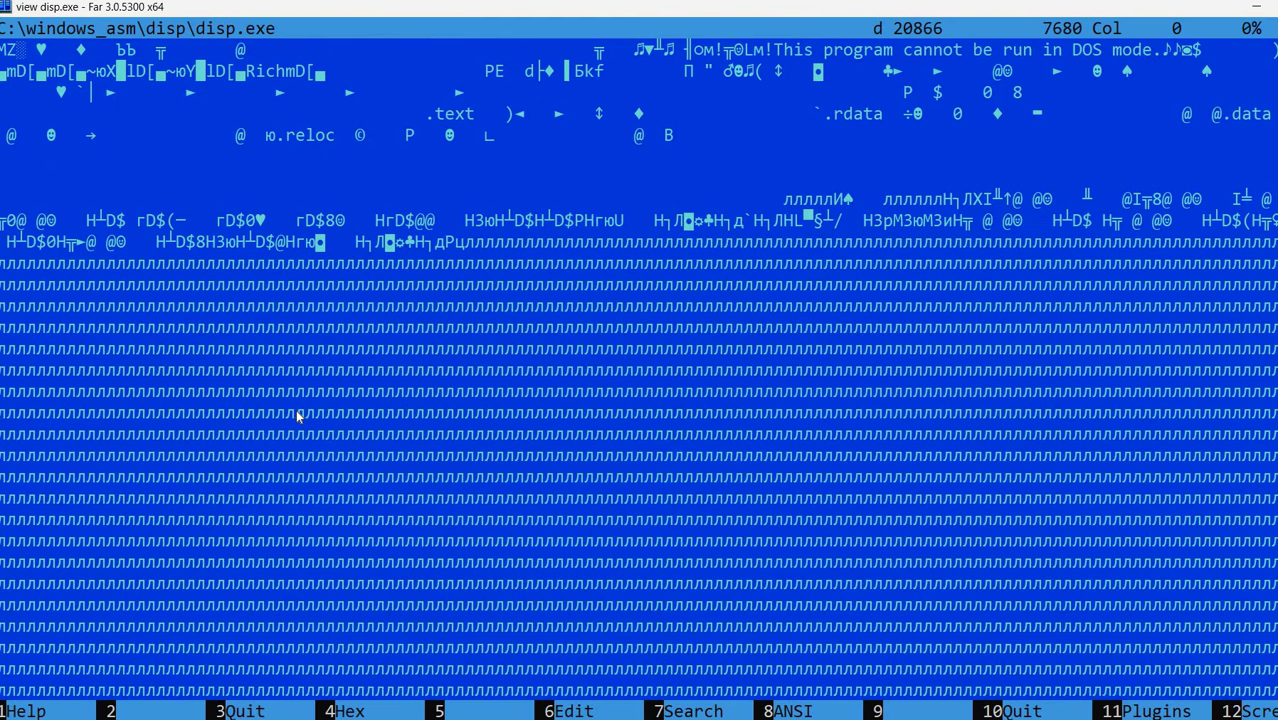
pyautogui.press('F4')
pyautogui.scroll(-2, 297, 417)
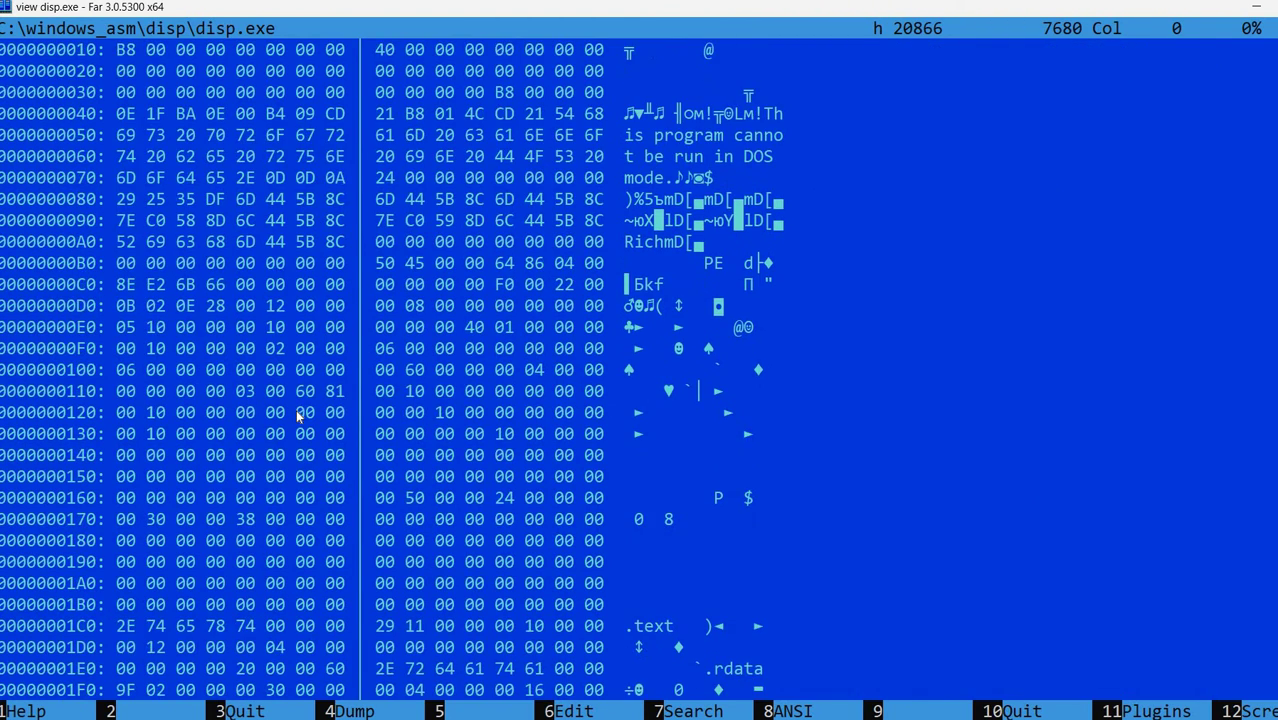
pyautogui.press('Escape')
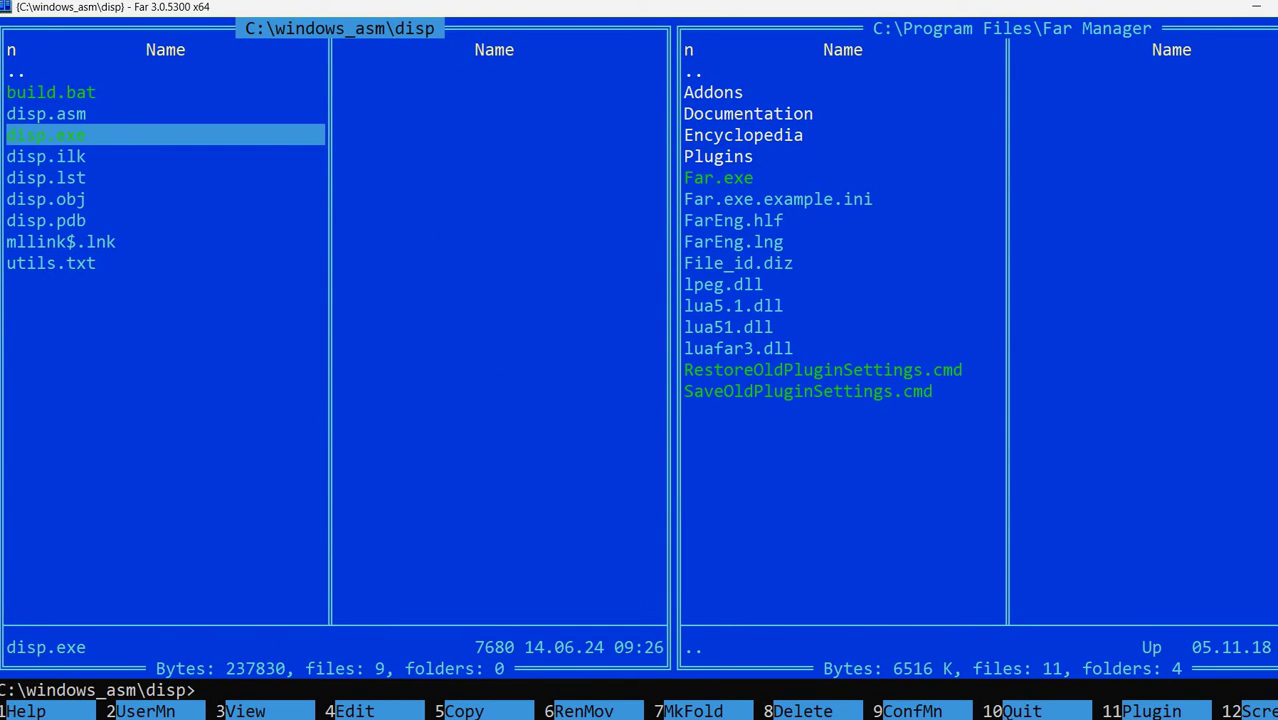
# Switch to the browser, look at the download page of the Far Manager website, and return to Far Manager.
pyautogui.moveTo(651, 719)
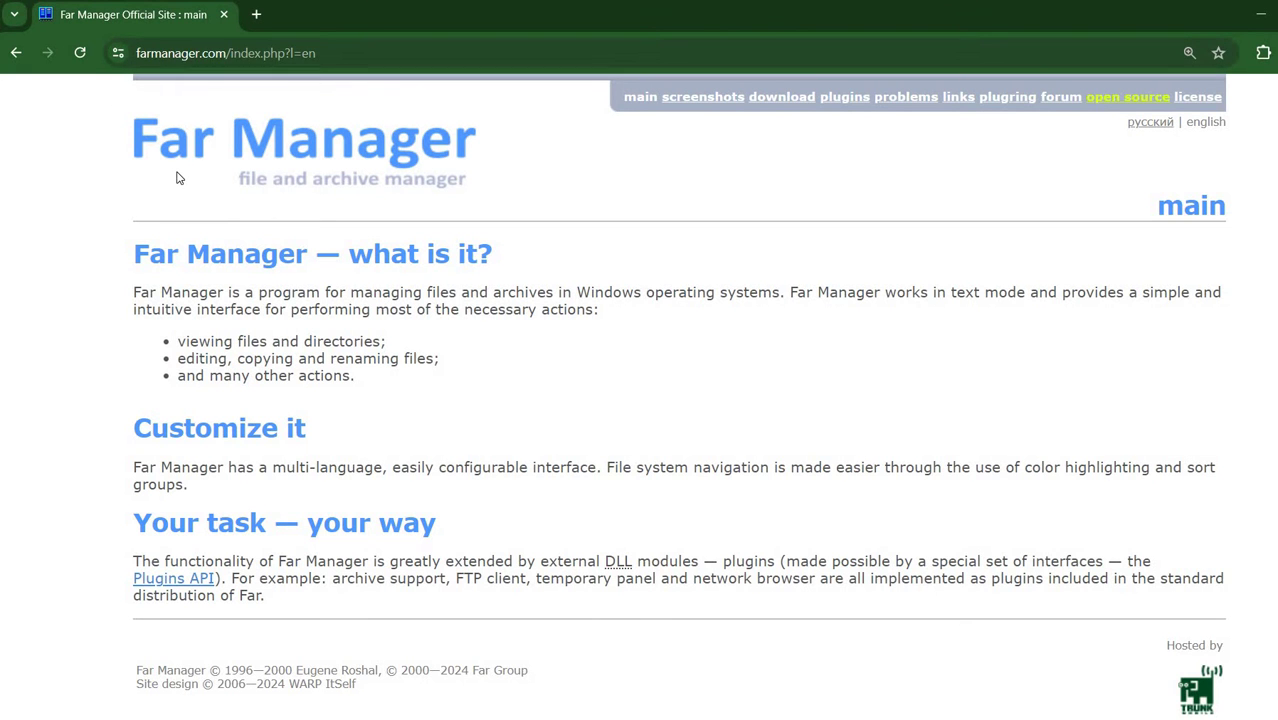
pyautogui.click(784, 97)
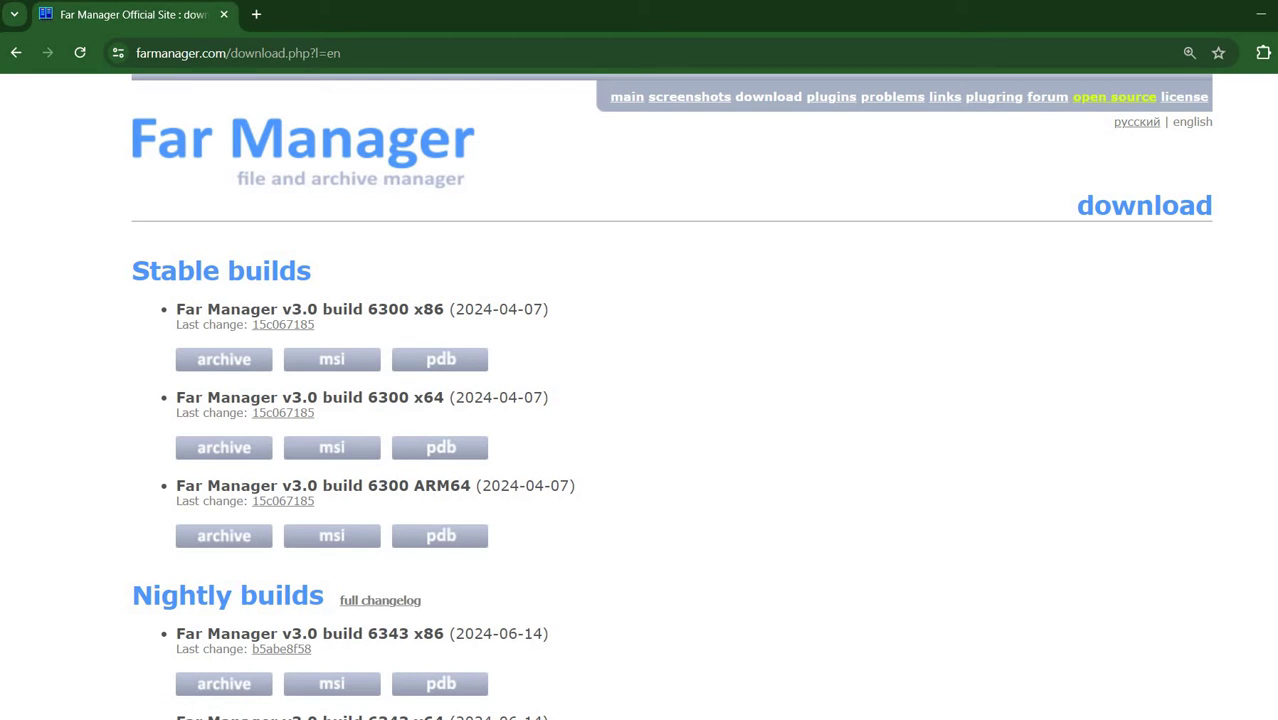
pyautogui.hotkey('alt', 'Tab')
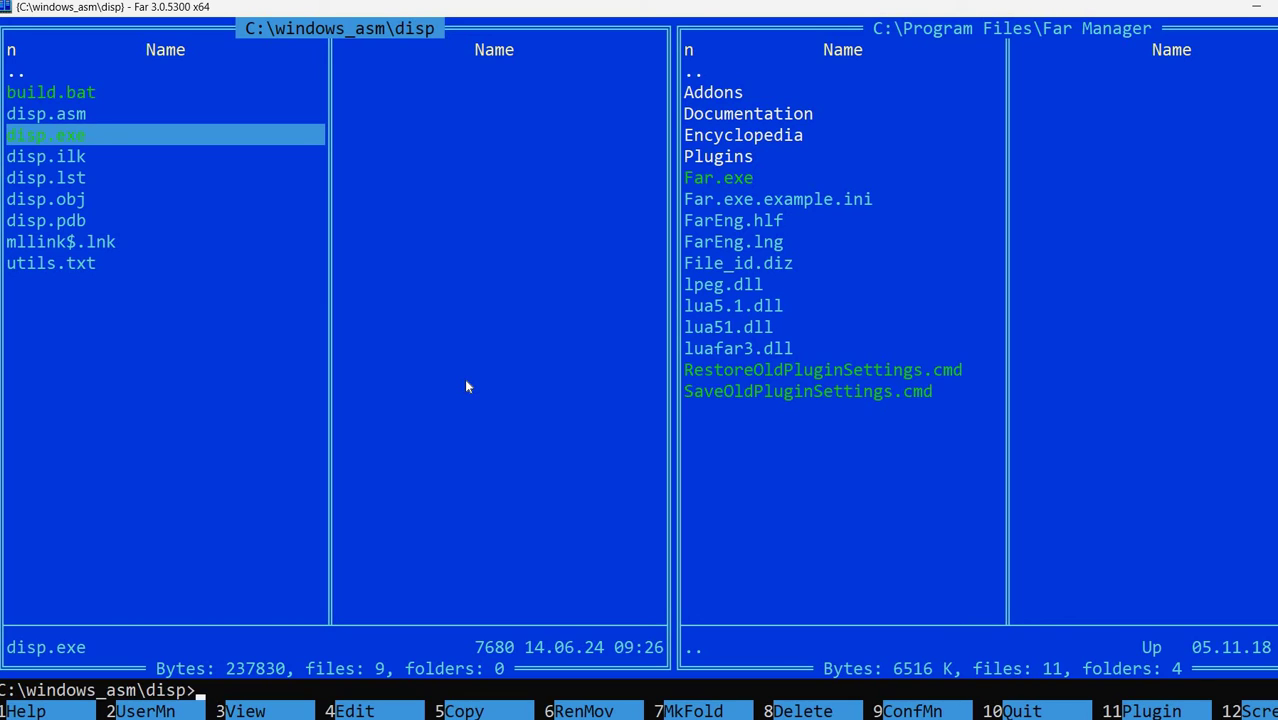
# Replace the Far Manager folder listing with a quick view of the selected file, disp.exe.
pyautogui.press('F9')
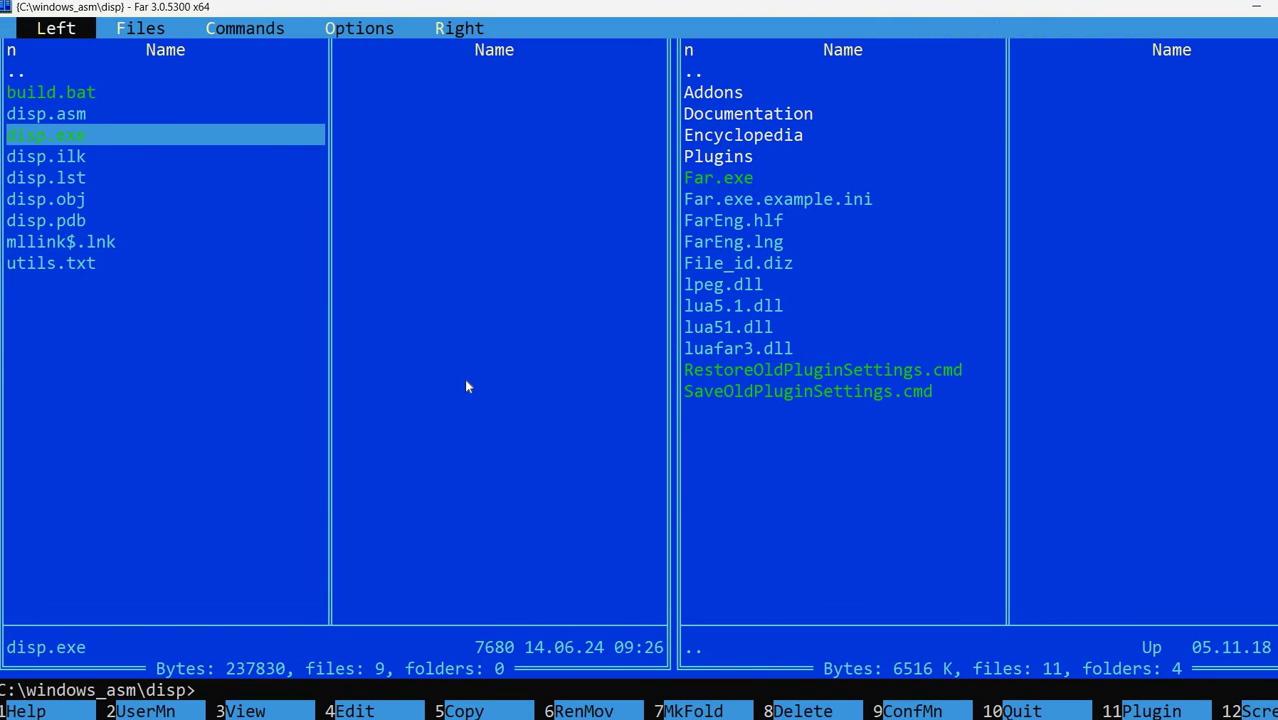
pyautogui.press('Right')
pyautogui.press('Right')
pyautogui.press('Right')
pyautogui.press('Right')
pyautogui.press('Left')
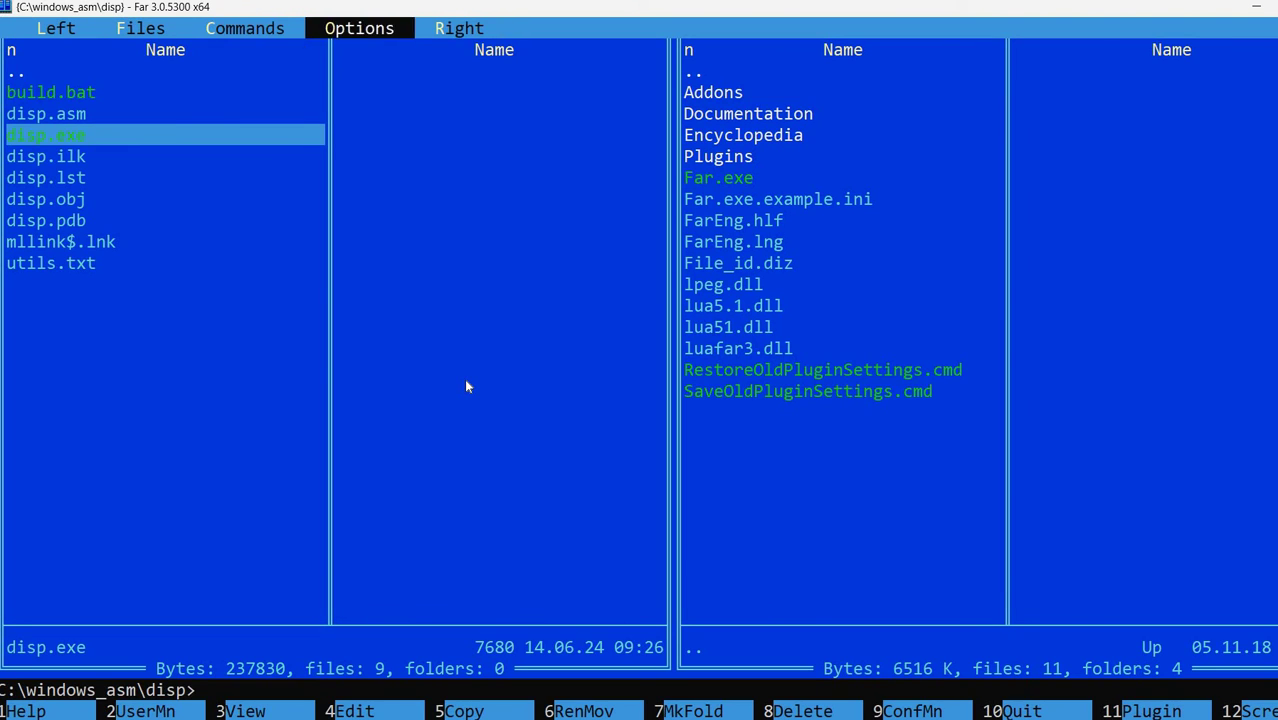
pyautogui.press('Left')
pyautogui.press('Right')
pyautogui.press('Right')
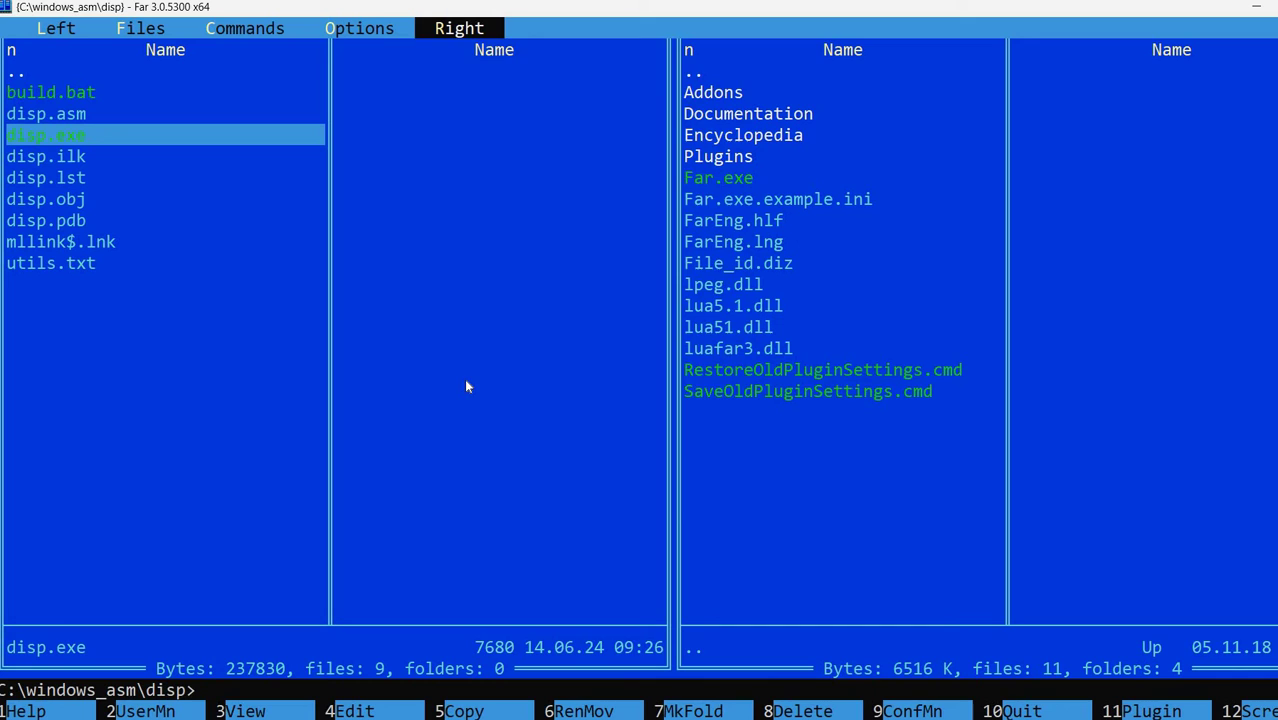
pyautogui.press('Return')
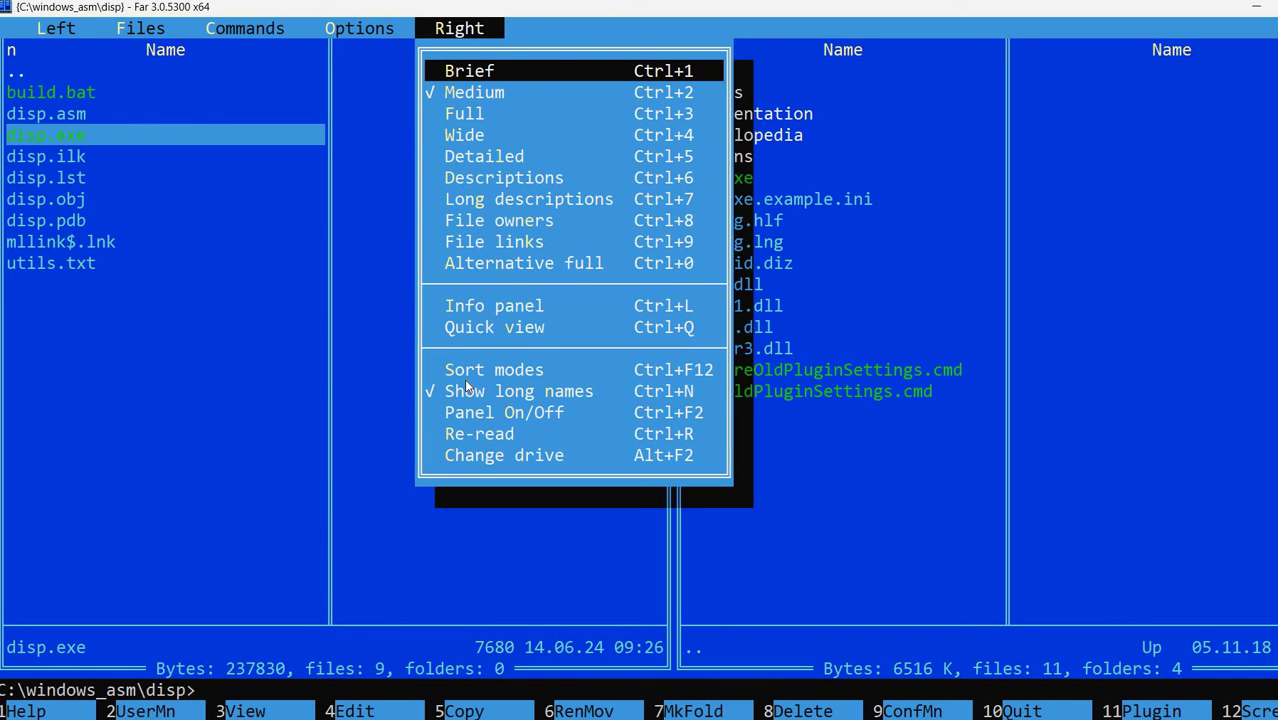
pyautogui.press('Down')
pyautogui.press('Down')
pyautogui.press('Down')
pyautogui.press('Down')
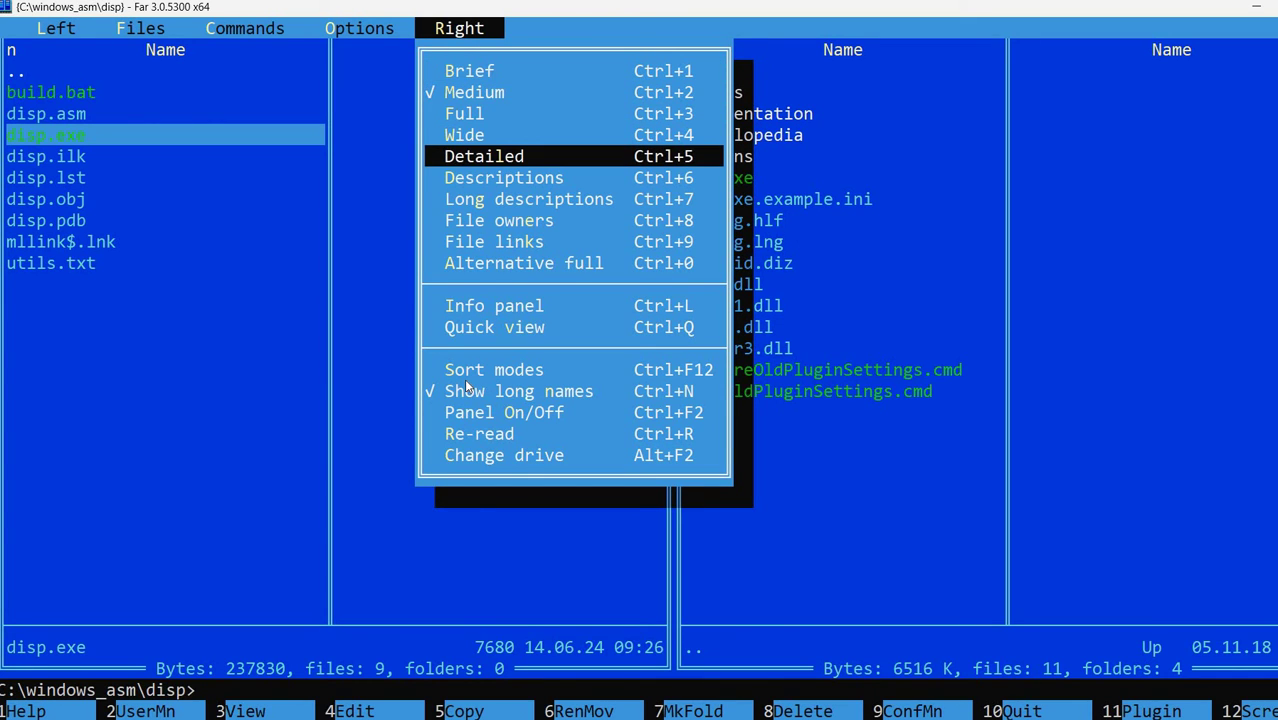
pyautogui.press('Down')
pyautogui.press('Down')
pyautogui.press('Down')
pyautogui.press('Down')
pyautogui.press('Down')
pyautogui.press('Down')
pyautogui.press('Down')
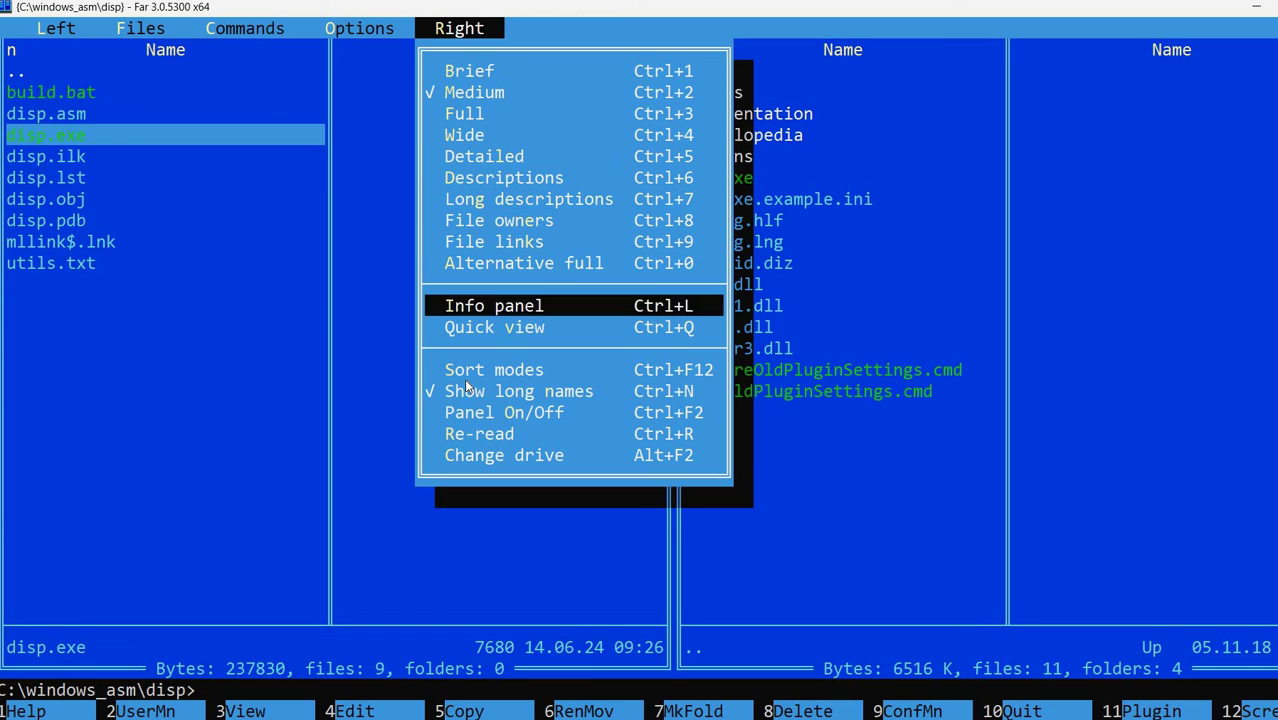
pyautogui.press('Return')
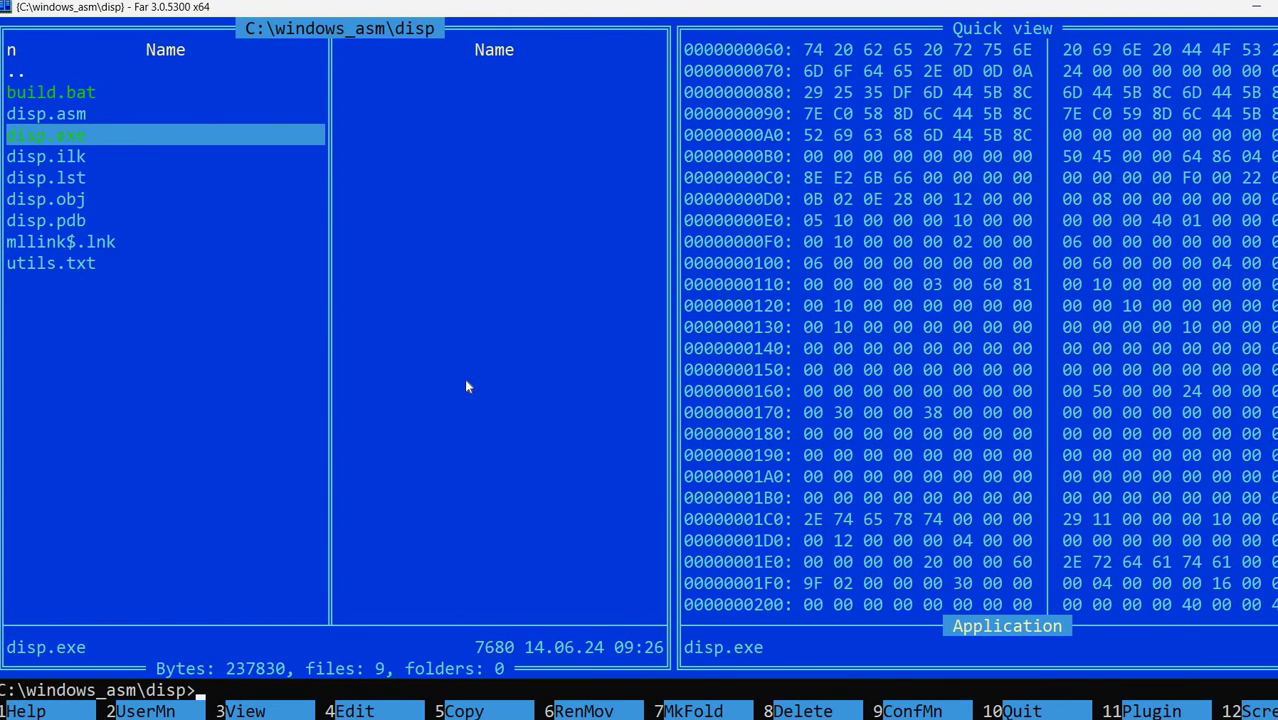
# Preview disp.asm, disp.lst, disp.exe and build.bat one after another in the quick view.
pyautogui.press('Up')
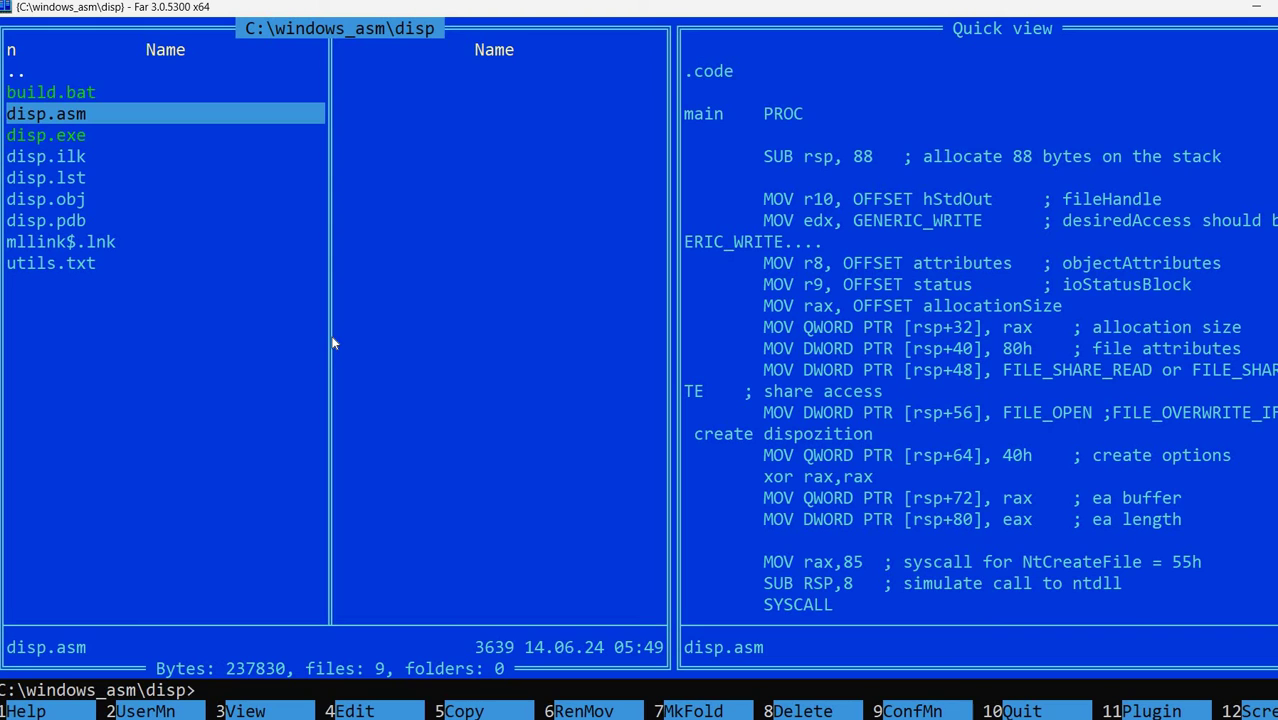
pyautogui.press('Down')
pyautogui.press('Down')
pyautogui.press('Down')
pyautogui.press('Down')
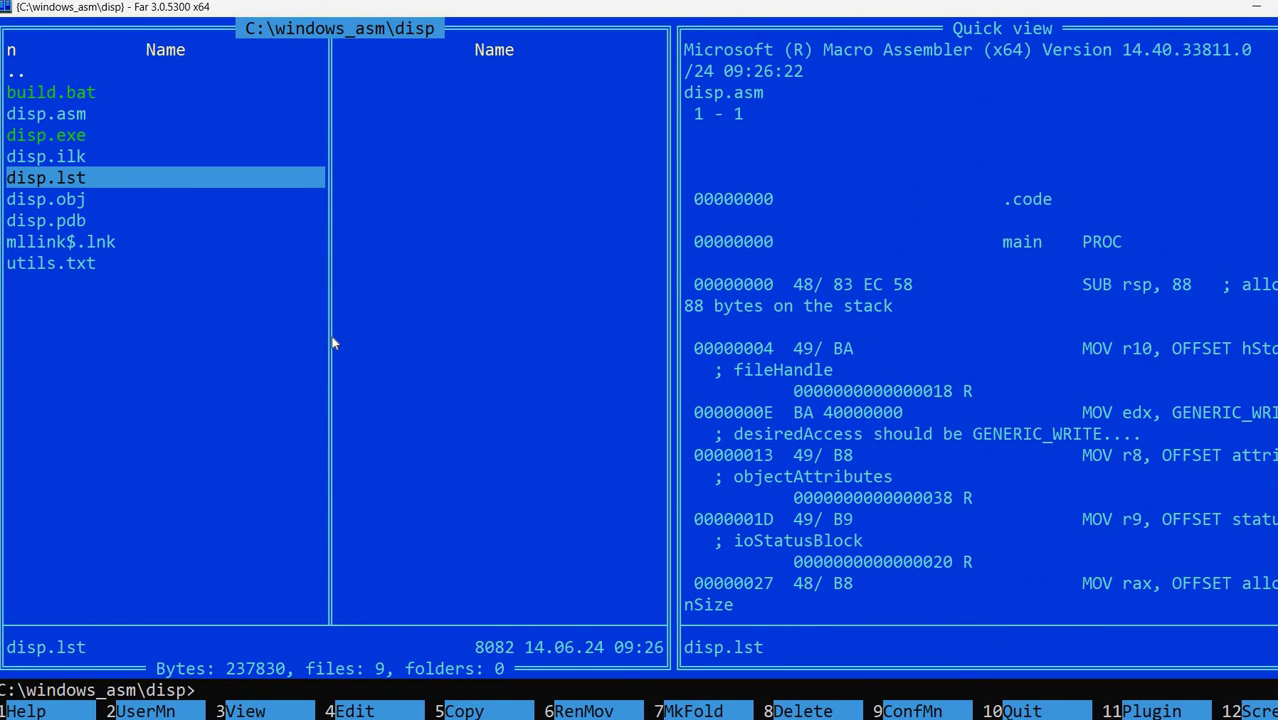
pyautogui.press('Up')
pyautogui.press('Up')
pyautogui.press('Up')
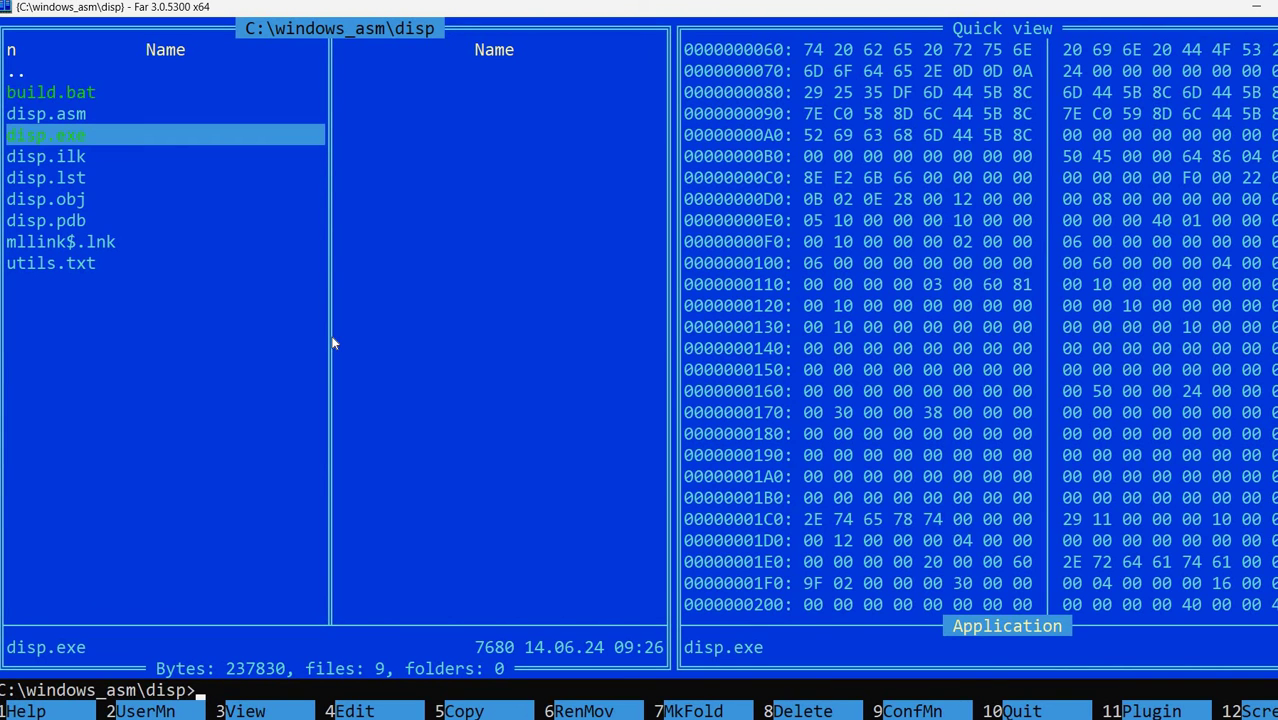
pyautogui.press('Up')
pyautogui.press('Up')
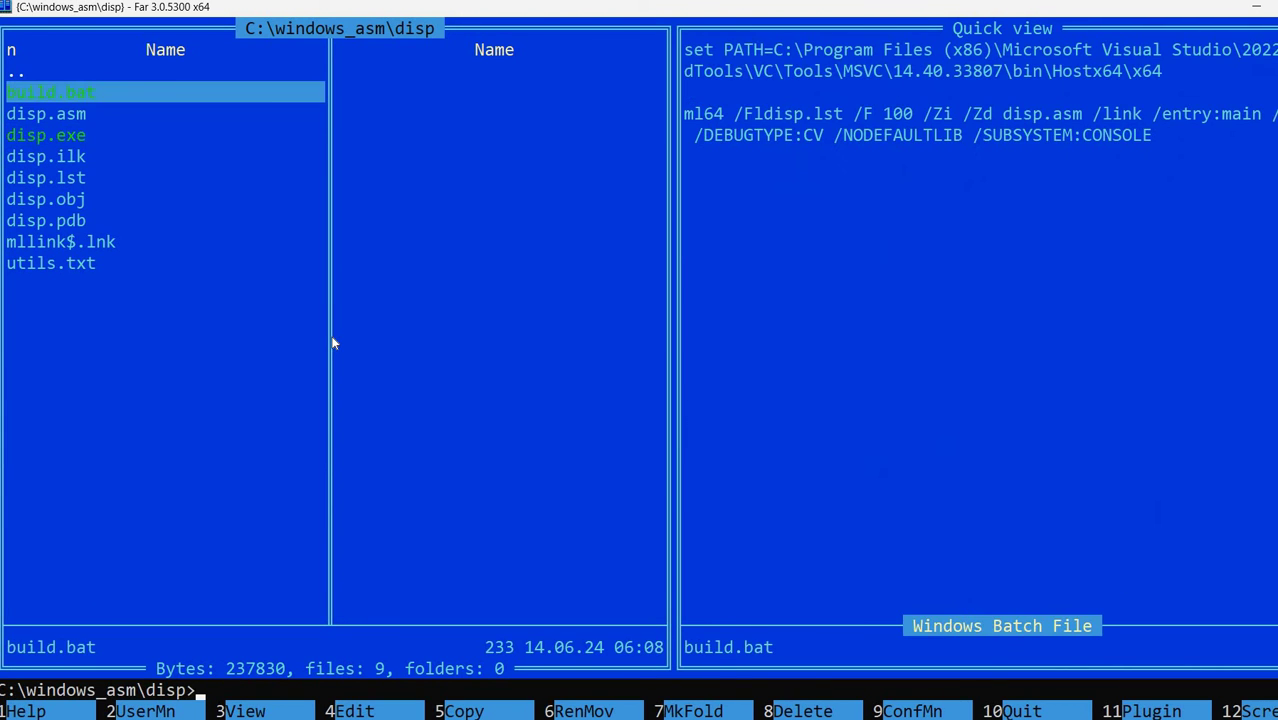
# Select disp.exe again, hide the file listings to look at the console output, and show them again.
pyautogui.press('Down')
pyautogui.press('Down')
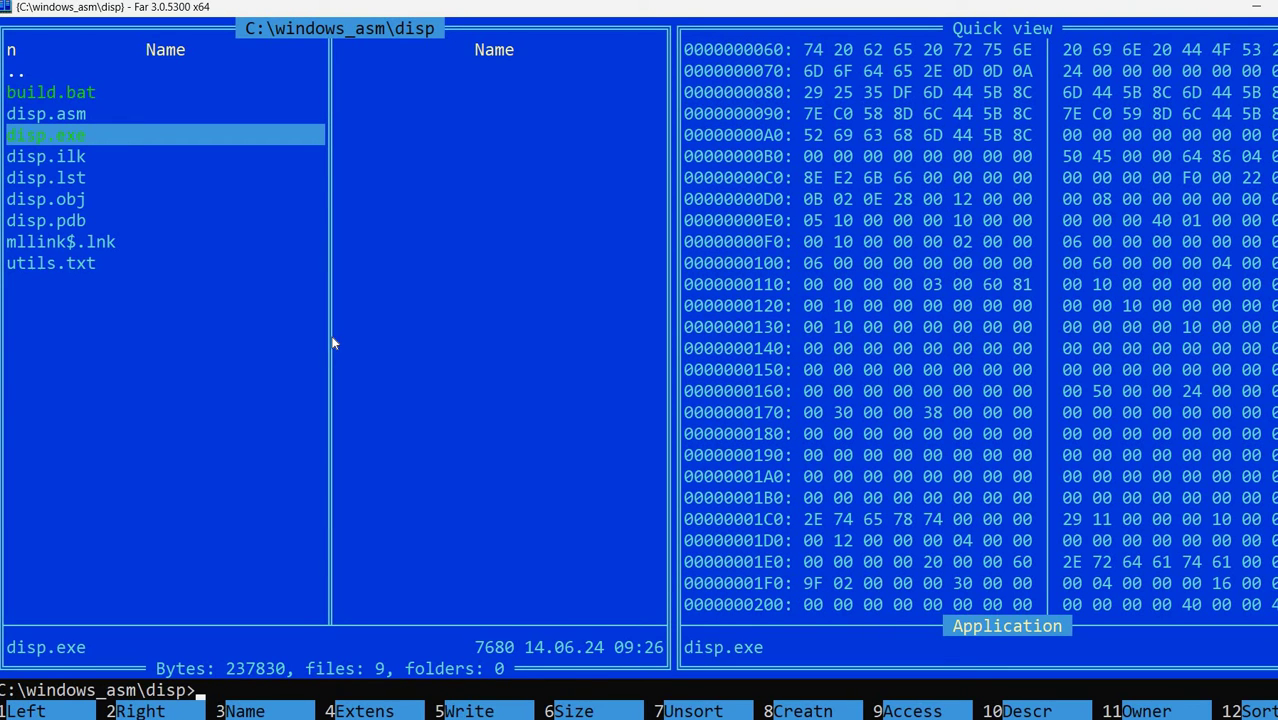
pyautogui.hotkey('ctrl', 'o')
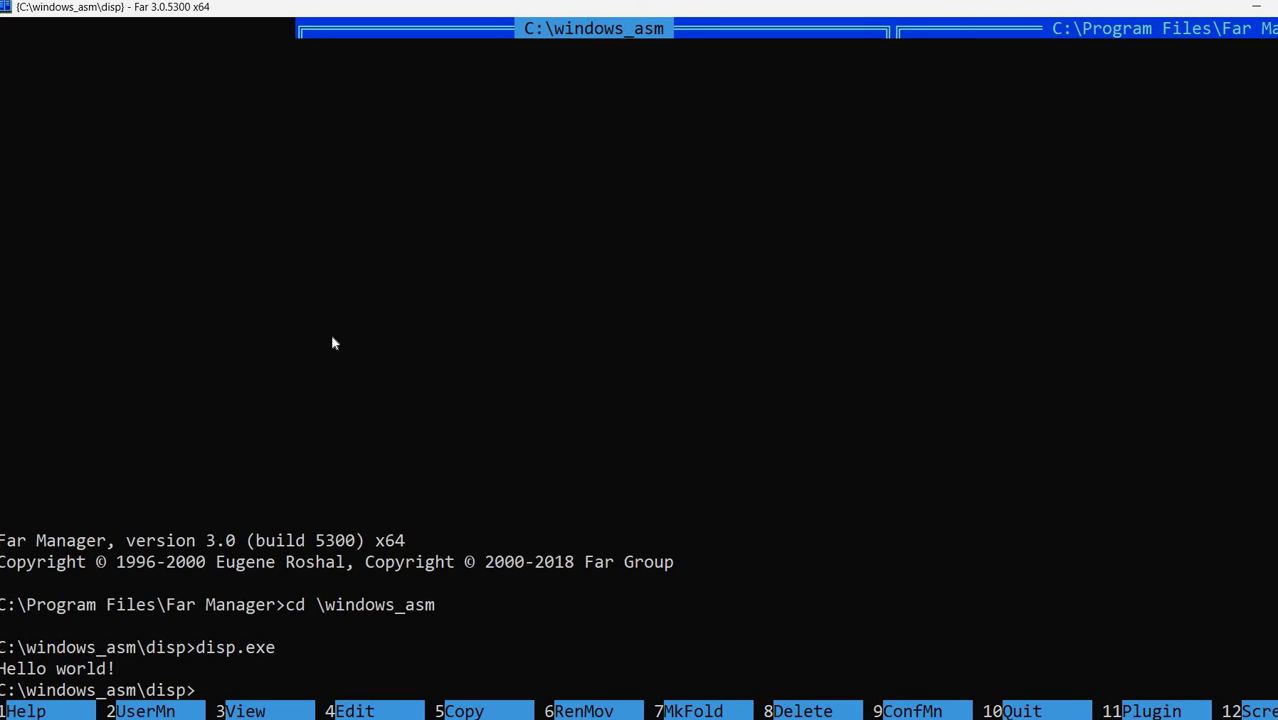
pyautogui.hotkey('ctrl', 'o')
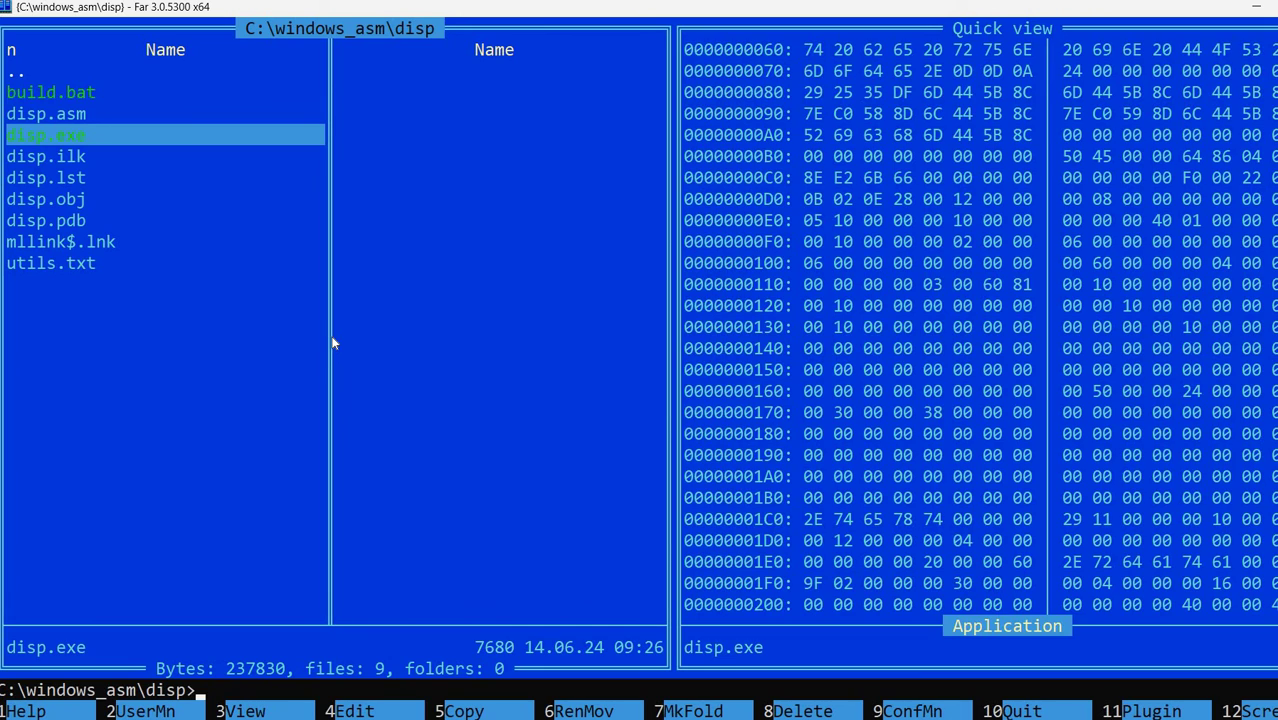
# Open disp.asm in the editor, look through the start of its main procedure, and close it unchanged.
pyautogui.press('Up')
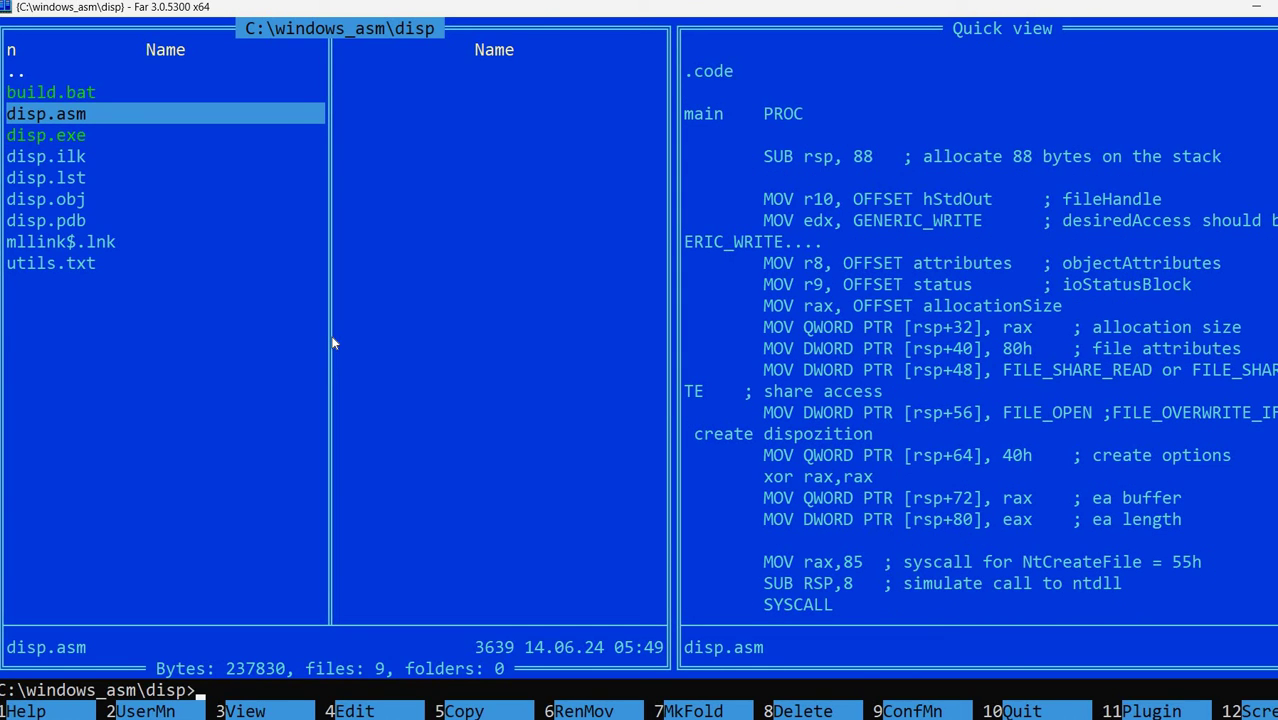
pyautogui.press('F4')
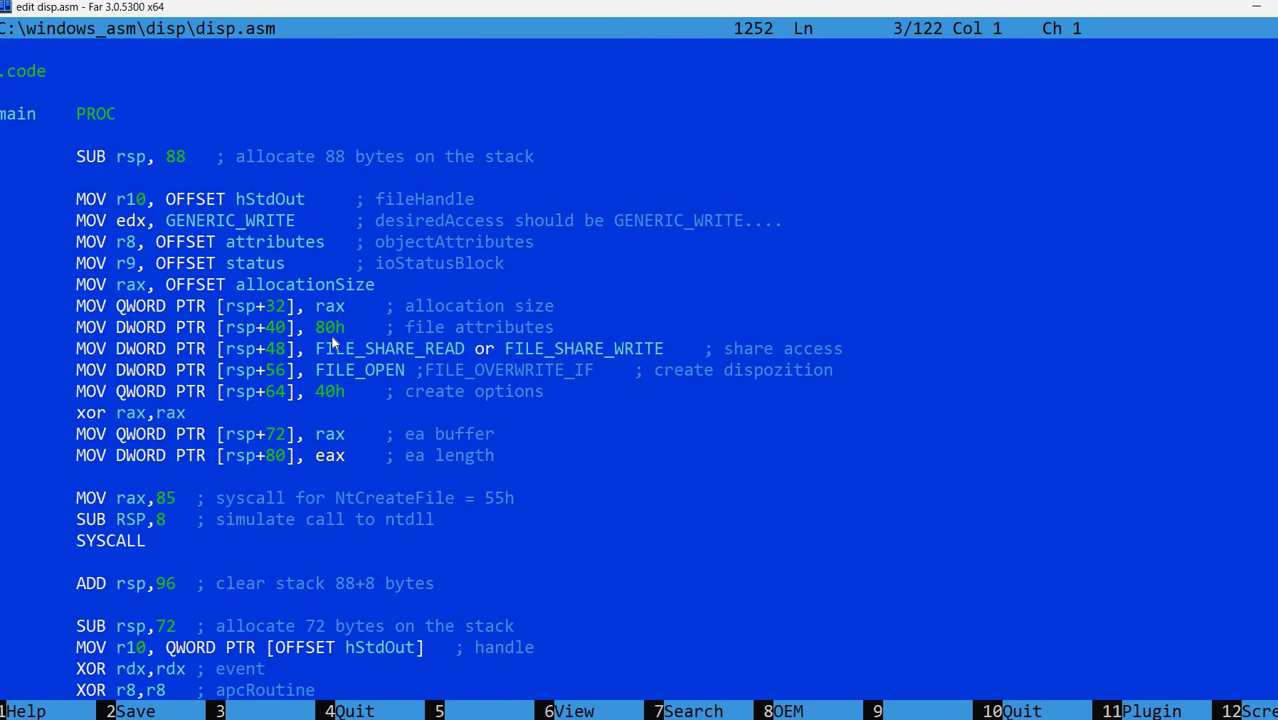
pyautogui.press('Down')
pyautogui.press('Down')
pyautogui.press('Down')
pyautogui.press('Down')
pyautogui.press('Down')
pyautogui.press('Down')
pyautogui.press('Up')
pyautogui.press('Up')
pyautogui.press('Up')
pyautogui.press('End')
pyautogui.press('Escape')
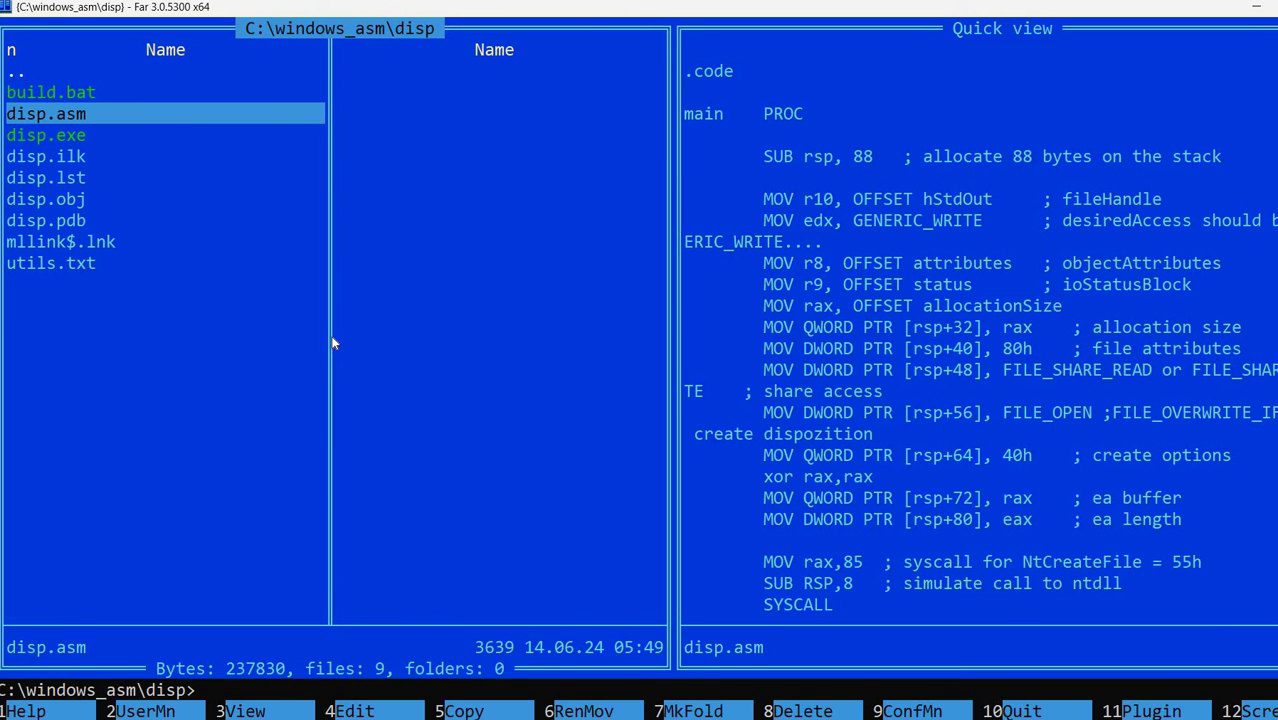
# View disp.exe full screen, switch its display to text and back to hex, and close the viewer.
pyautogui.press('Down')
pyautogui.press('Down')
pyautogui.press('Down')
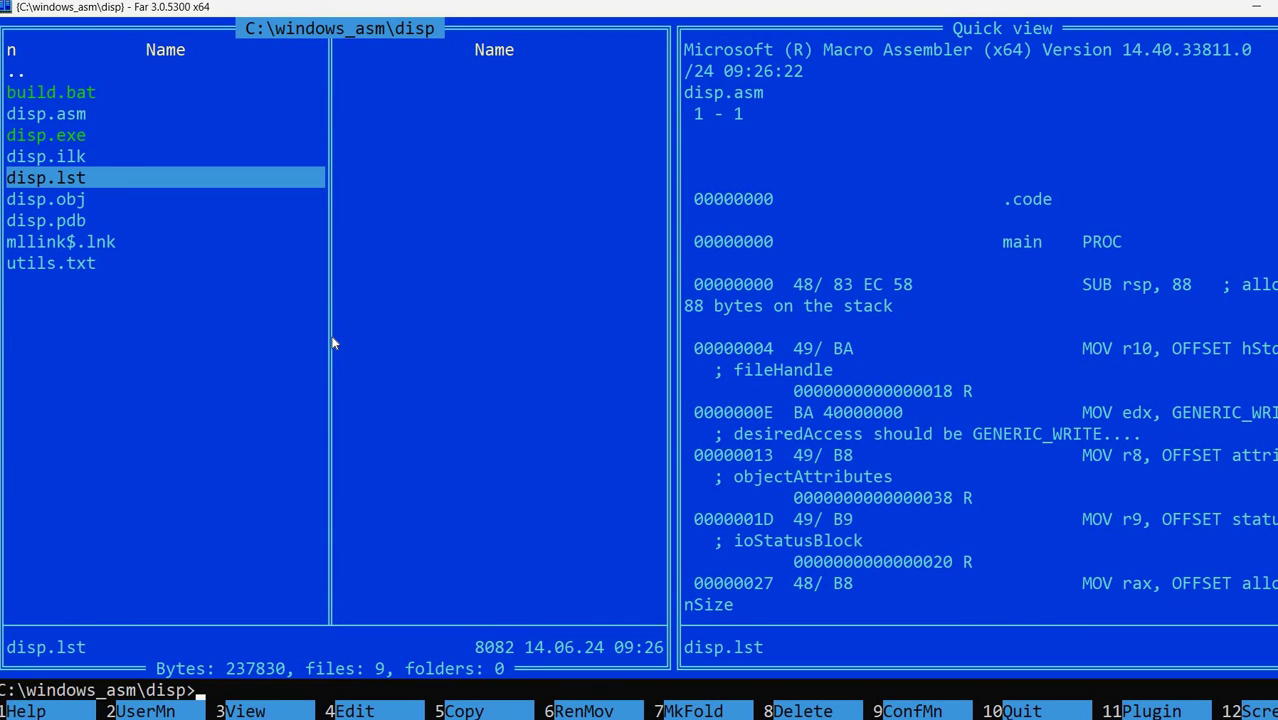
pyautogui.press('Up')
pyautogui.press('Up')
pyautogui.press('F3')
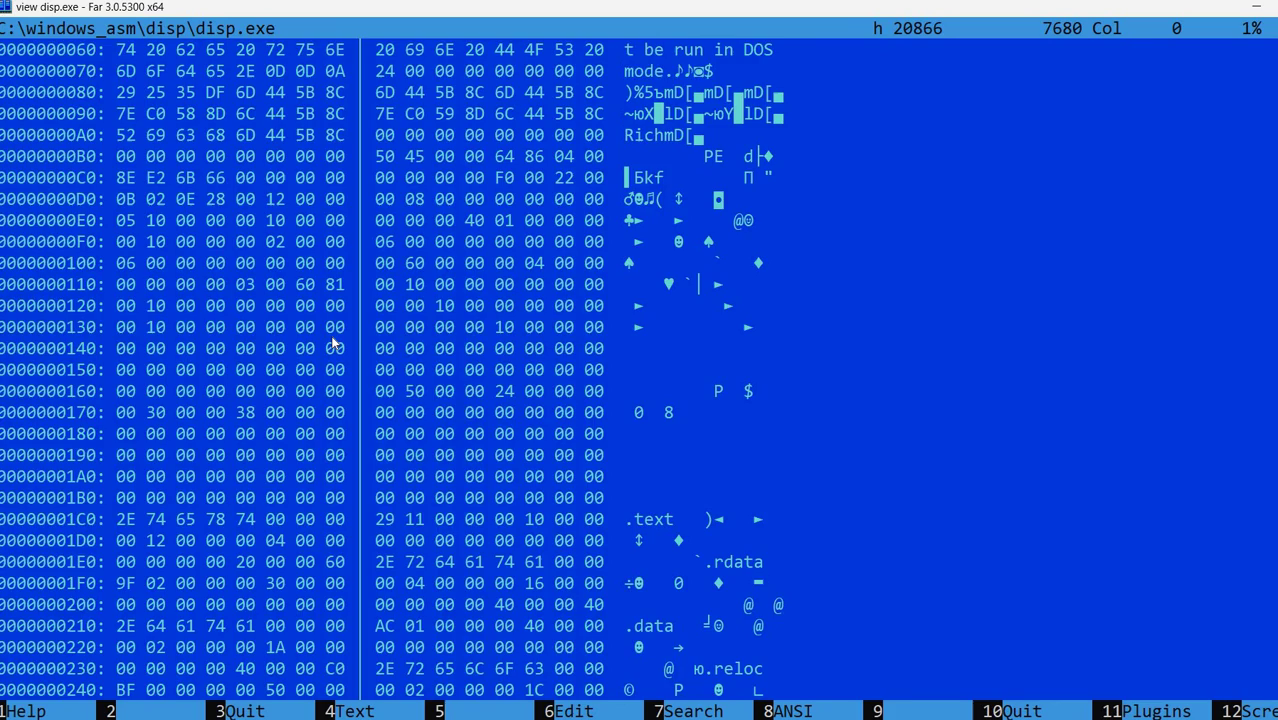
pyautogui.press('F4')
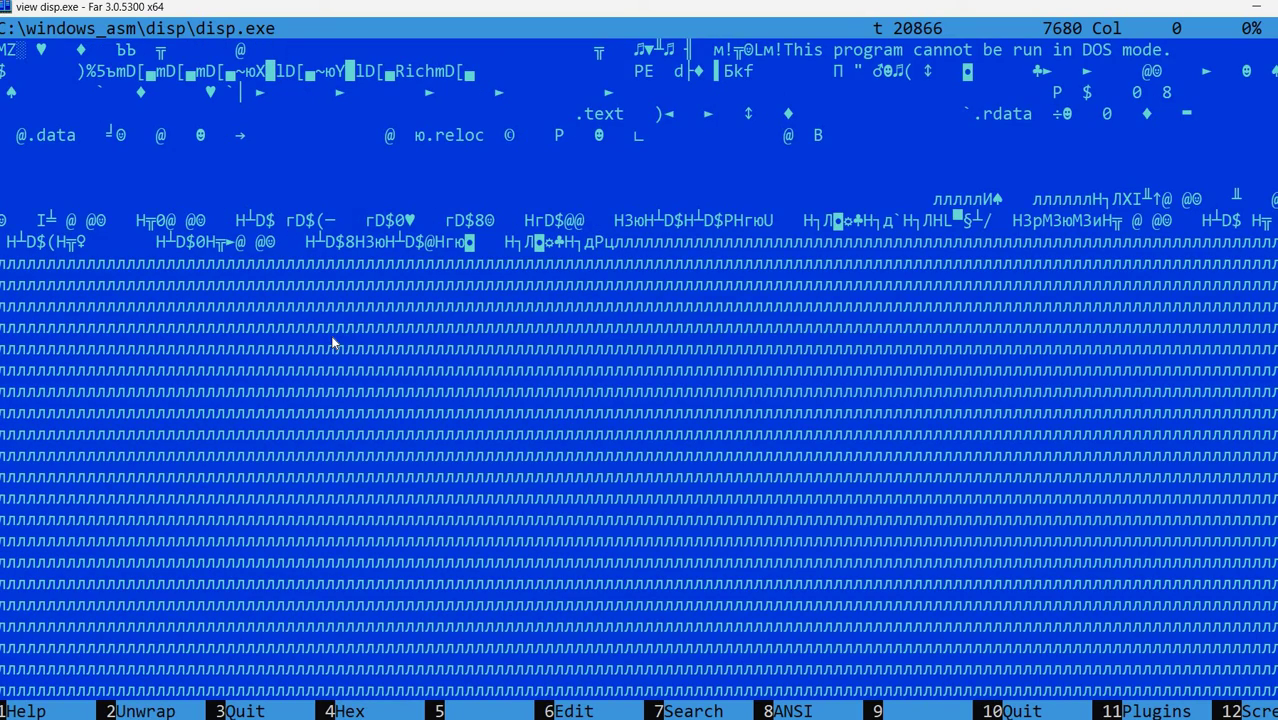
pyautogui.press('F4')
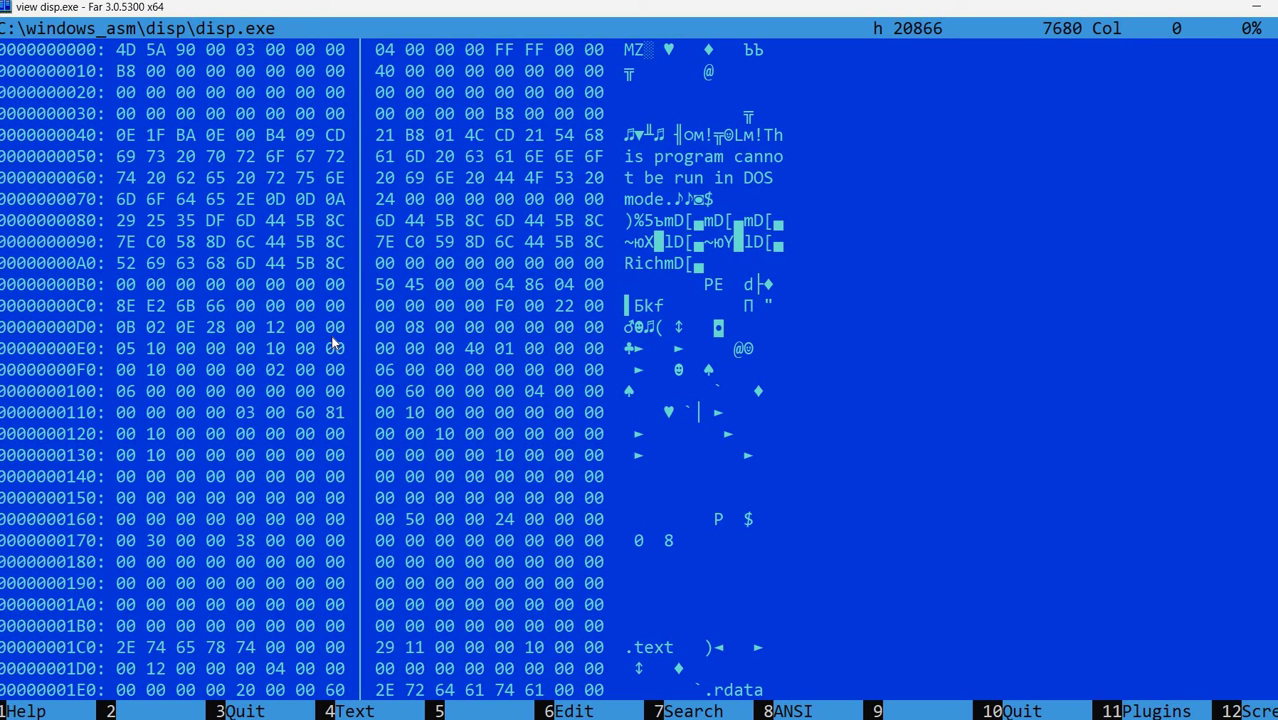
pyautogui.press('Escape')
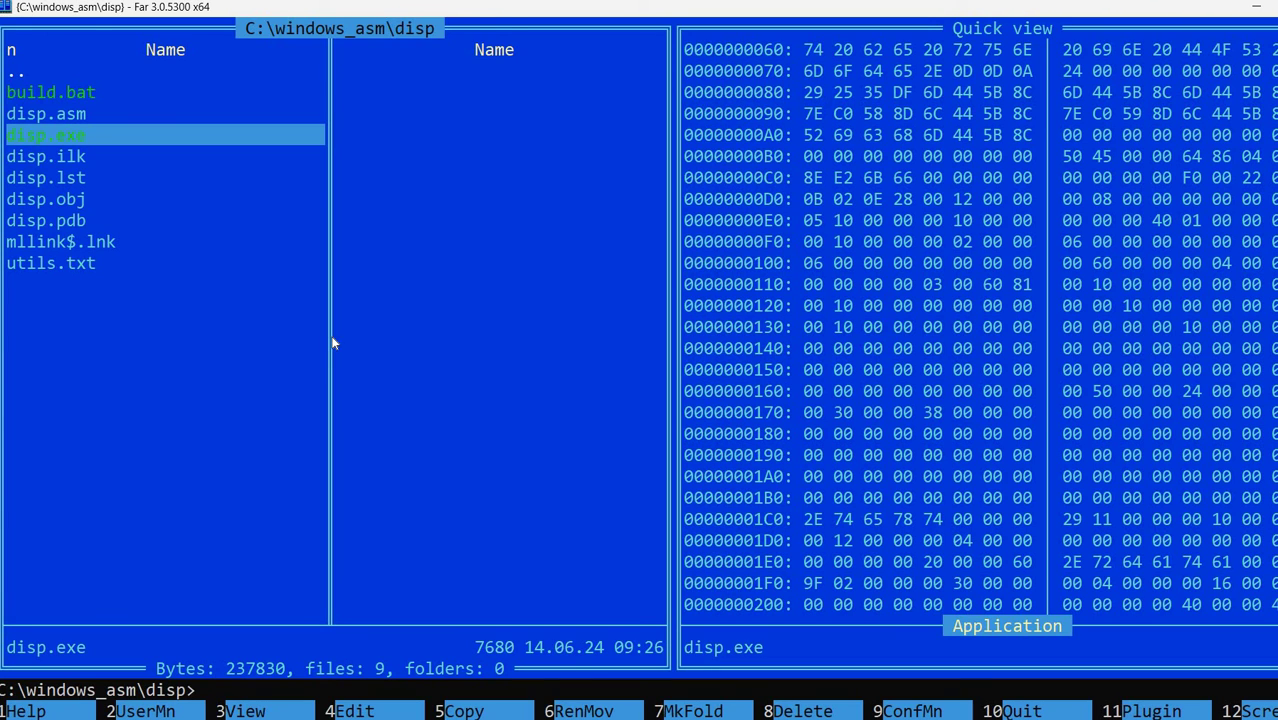
pyautogui.press('F9')
pyautogui.press('Right')
pyautogui.press('Right')
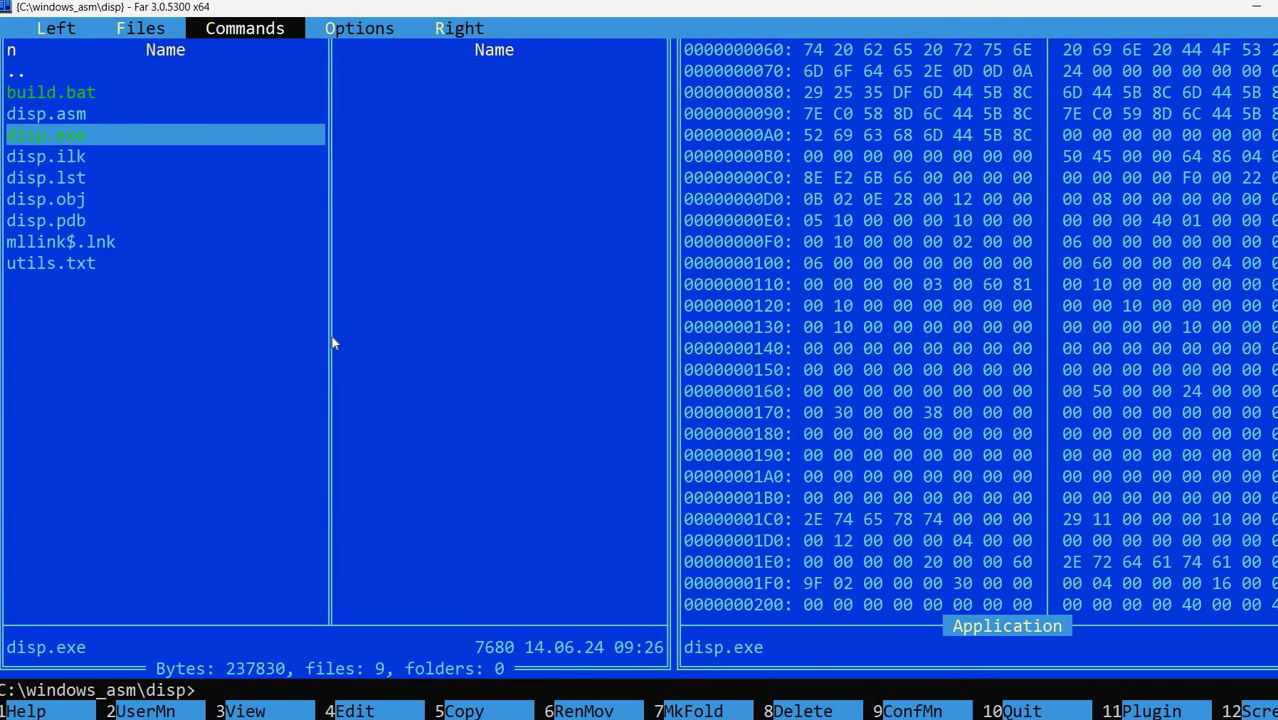
pyautogui.press('Return')
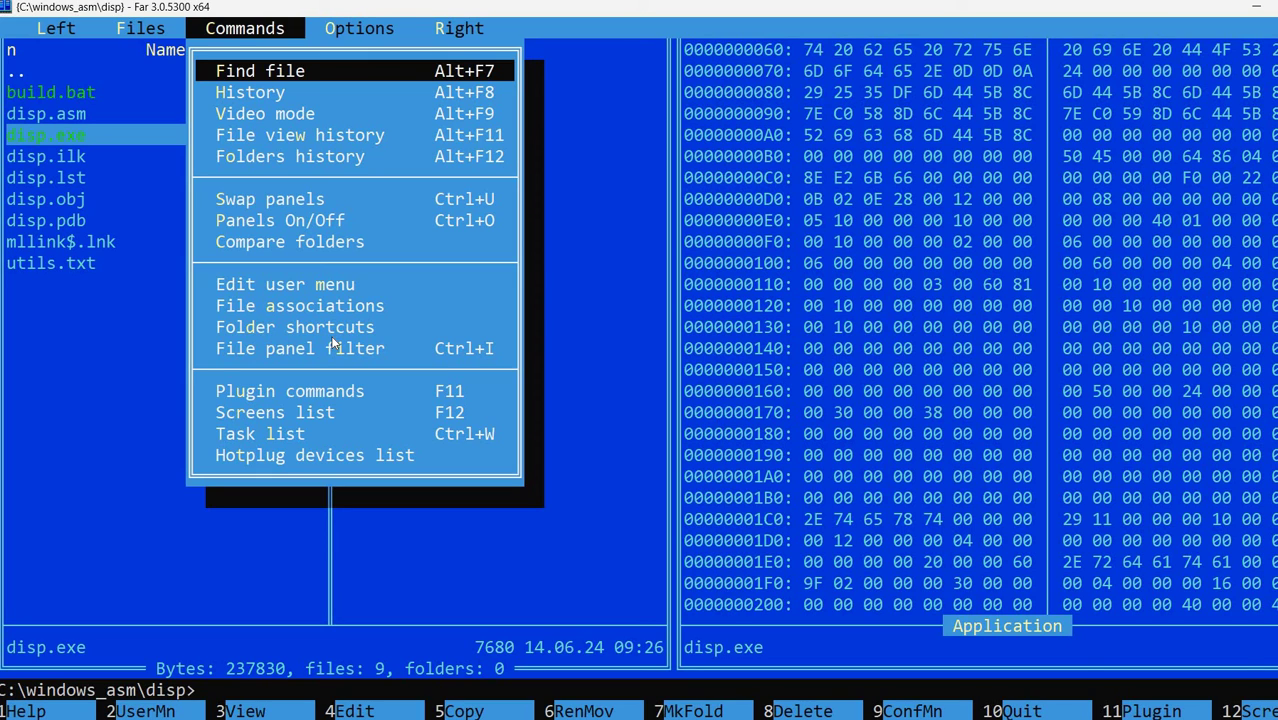
pyautogui.press('Down')
pyautogui.press('Down')
pyautogui.press('Down')
pyautogui.press('Down')
pyautogui.press('Down')
pyautogui.press('Down')
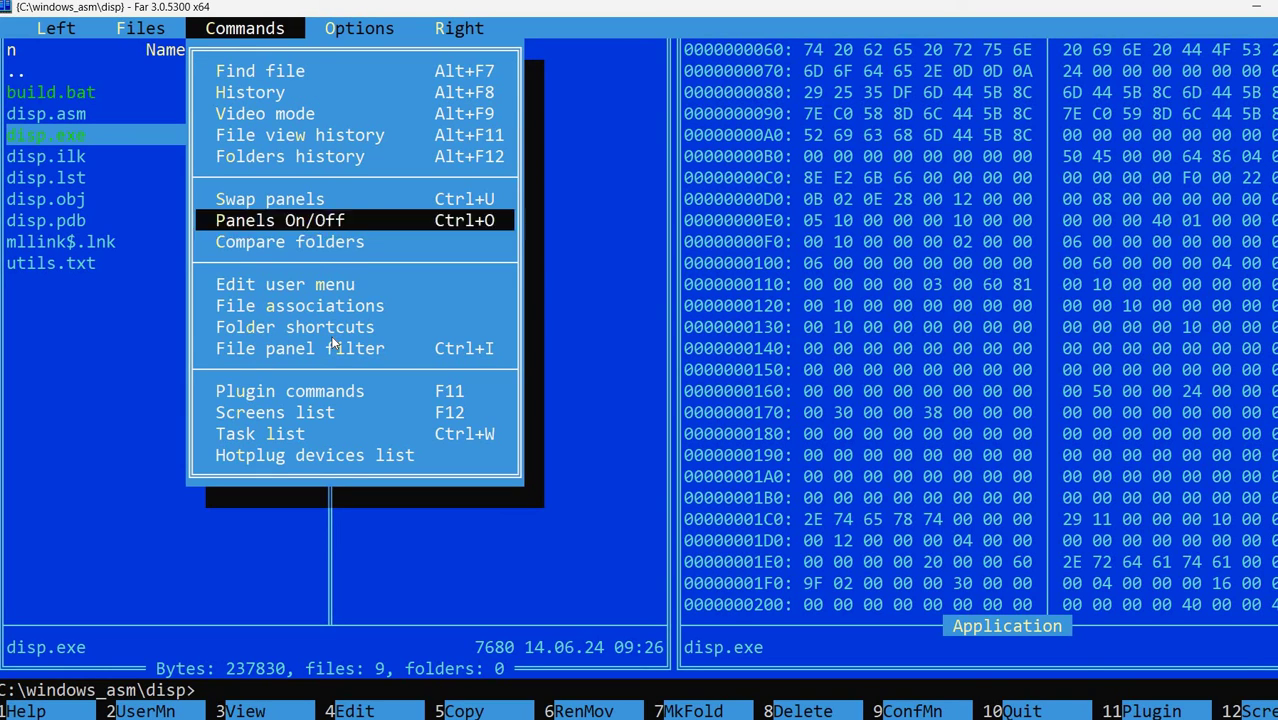
pyautogui.press('End')
pyautogui.press('Up')
pyautogui.press('Up')
pyautogui.press('Up')
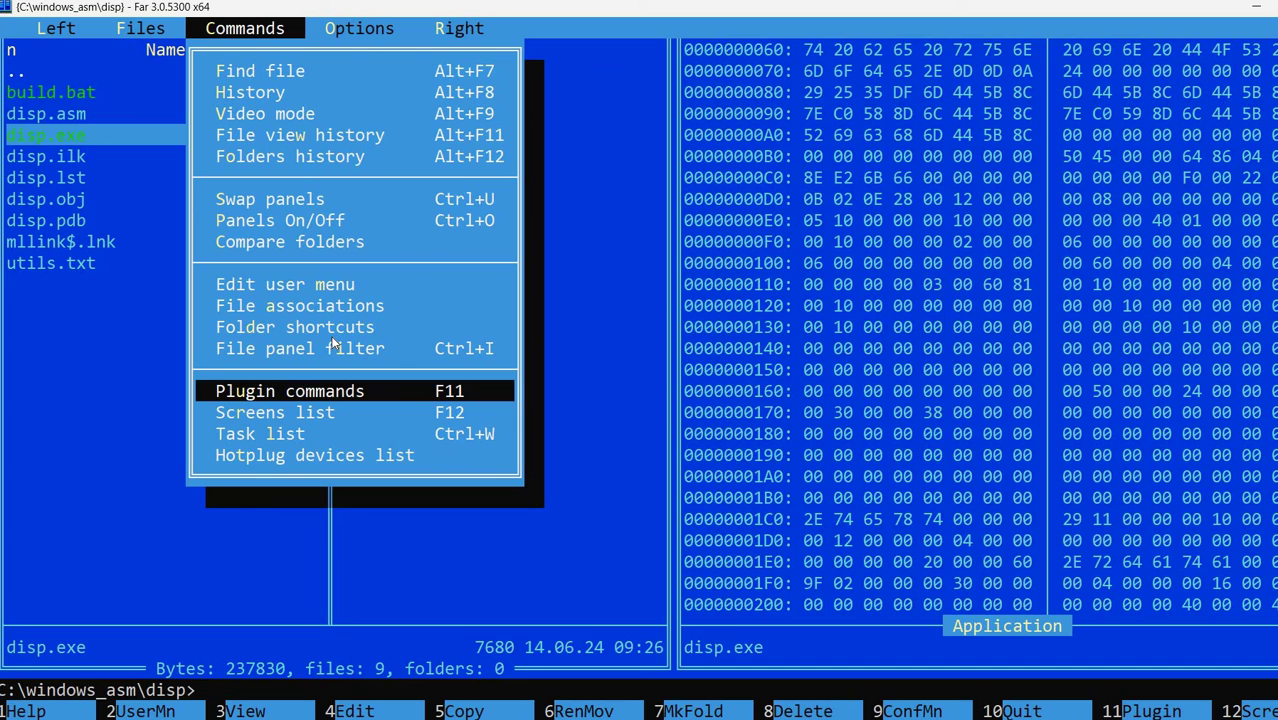
pyautogui.press('Up')
pyautogui.press('Up')
pyautogui.press('Up')
pyautogui.press('Up')
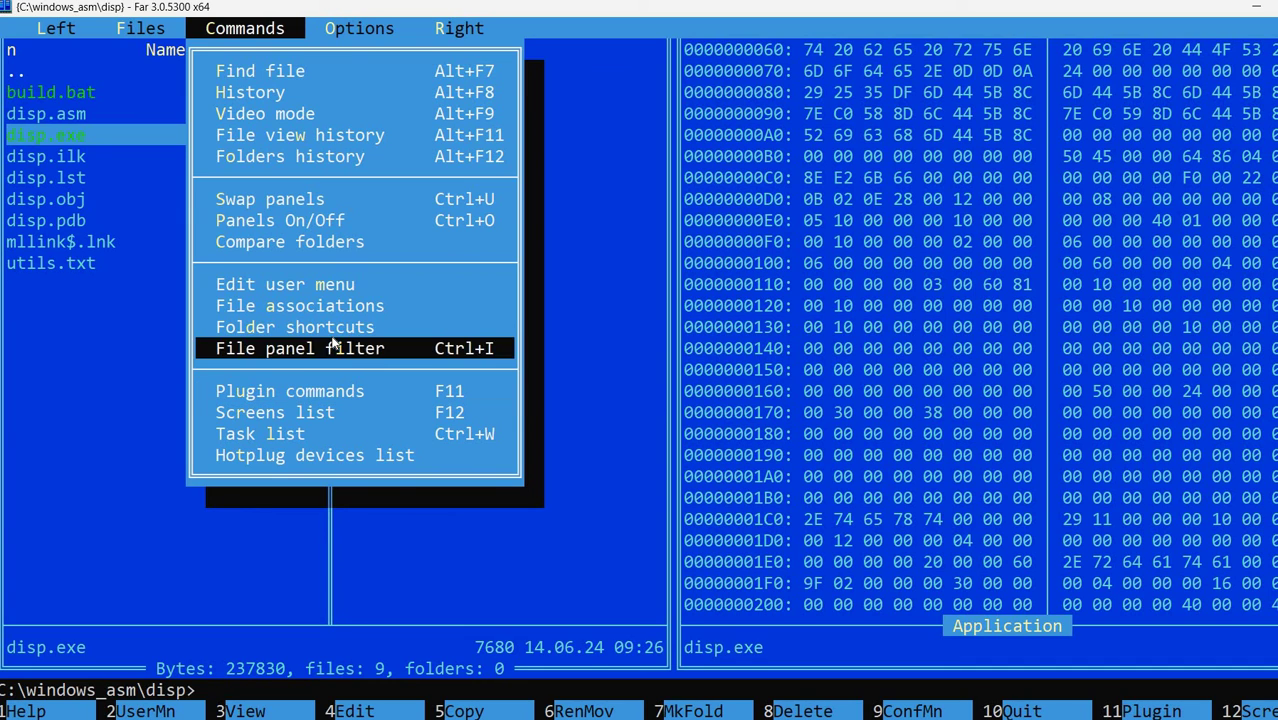
pyautogui.press('Escape')
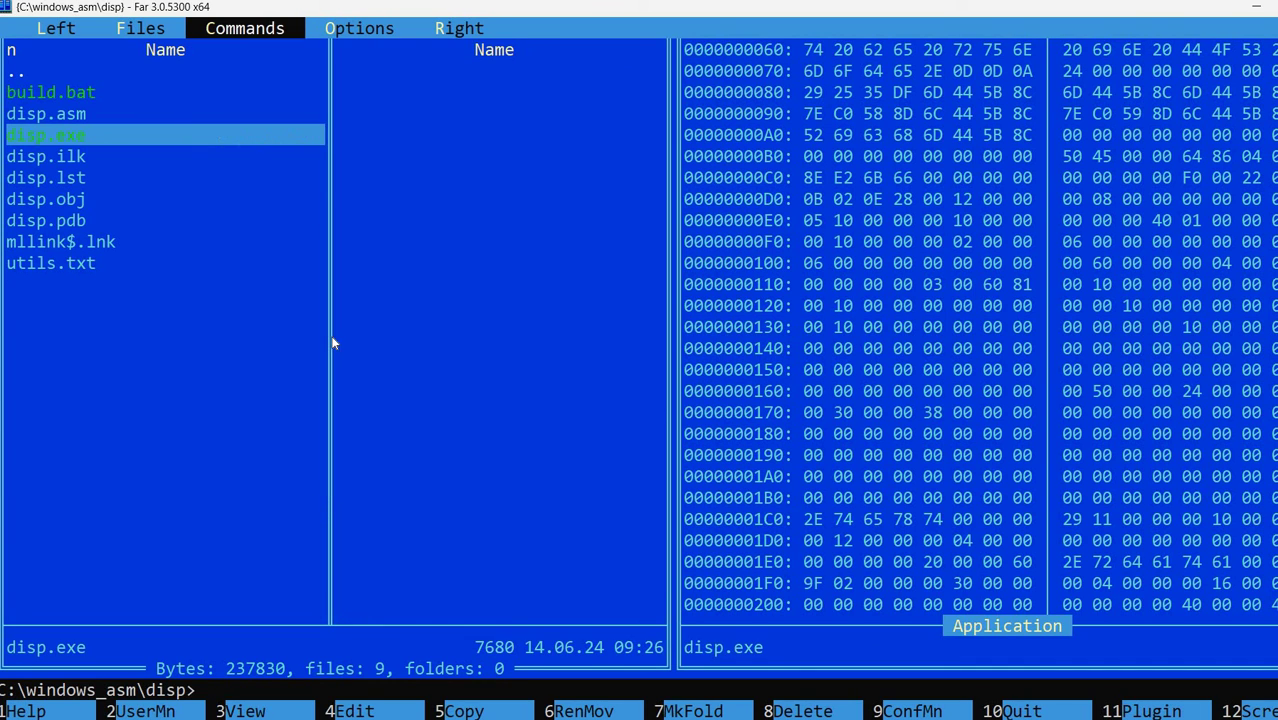